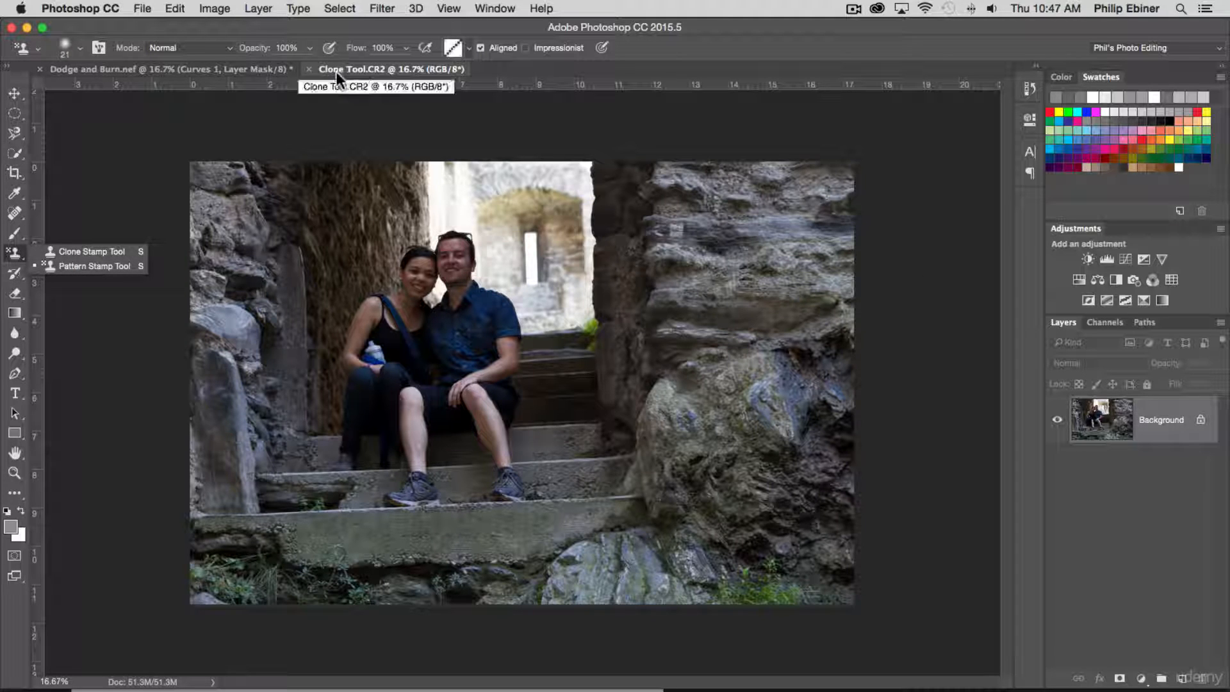
- Convert the locked Background into a normal layer named Layer 0 and duplicate it
double_click(1145, 427)
left_click(775, 360)
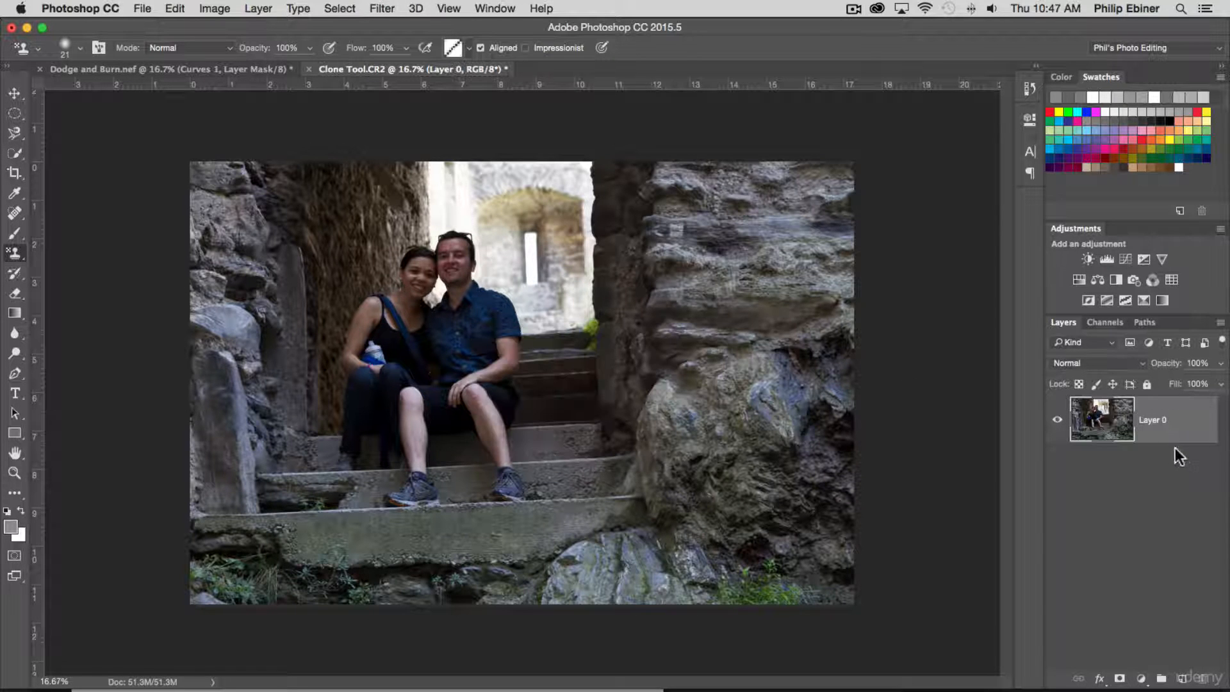
left_click_drag(1175, 442, 1183, 677)
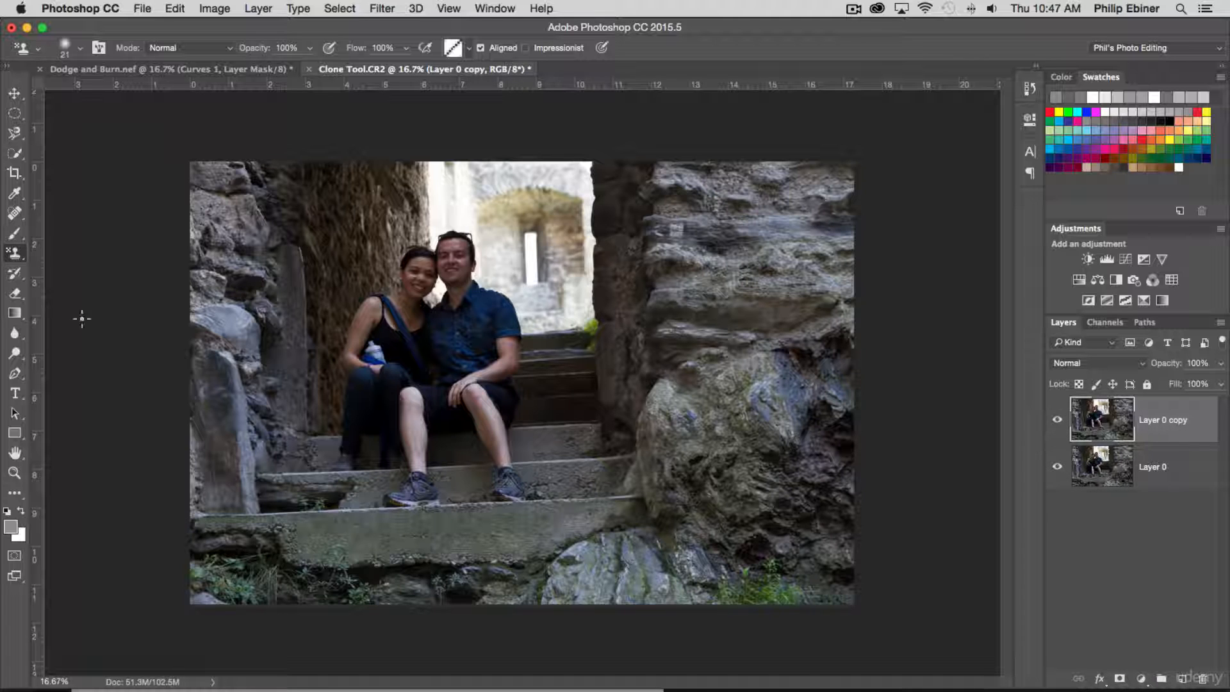
- Activate the Clone Stamp tool for retouching the scab on the man's knee at 200% magnification
key("z")
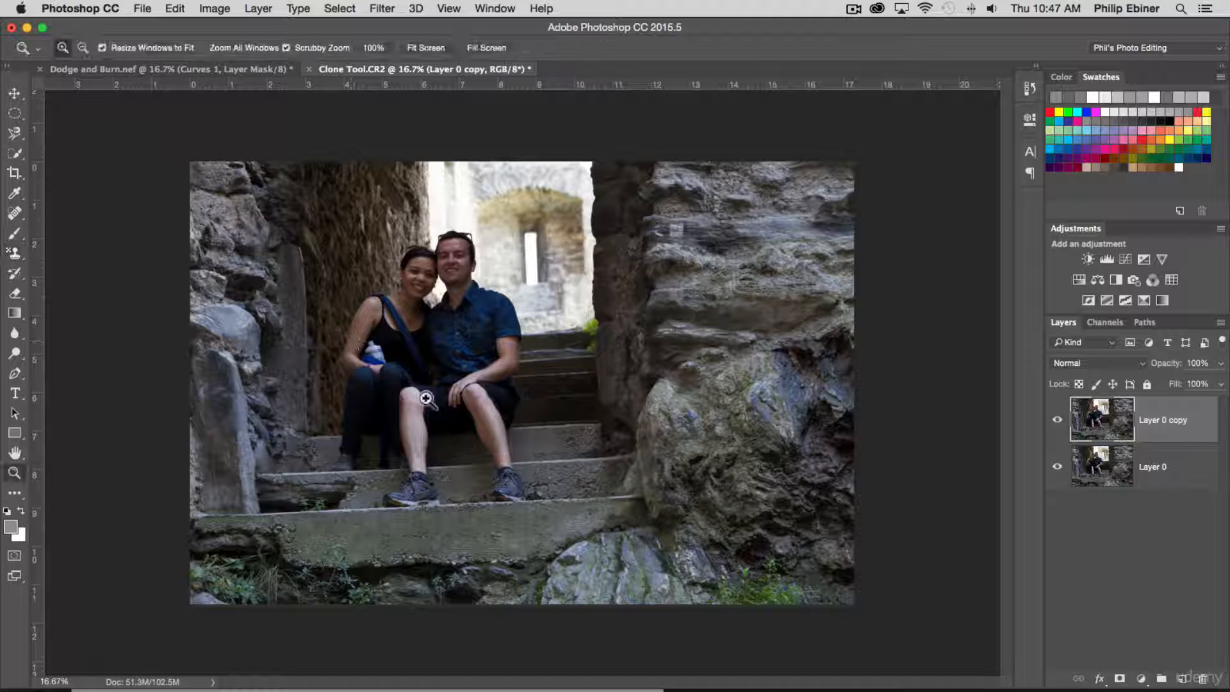
left_click_drag(461, 423, 412, 343)
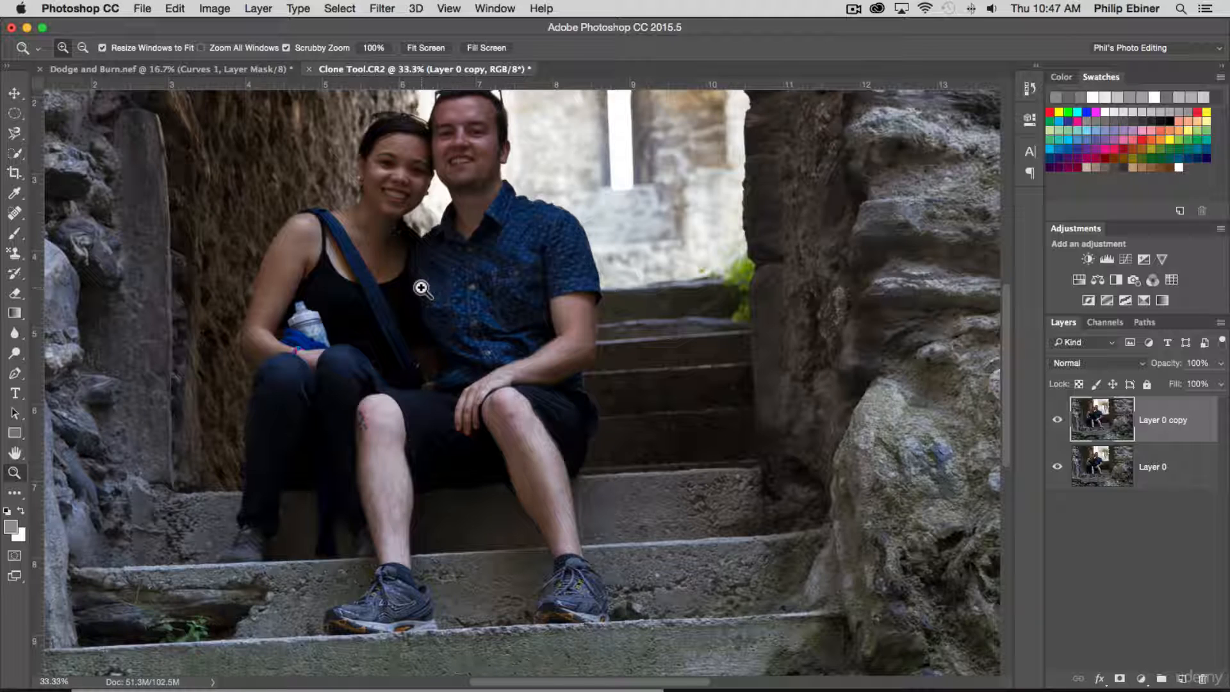
mouse_move(407, 342)
left_mouse_down()
mouse_move(485, 387)
mouse_move(399, 314)
mouse_move(420, 319)
mouse_move(417, 330)
left_mouse_up()
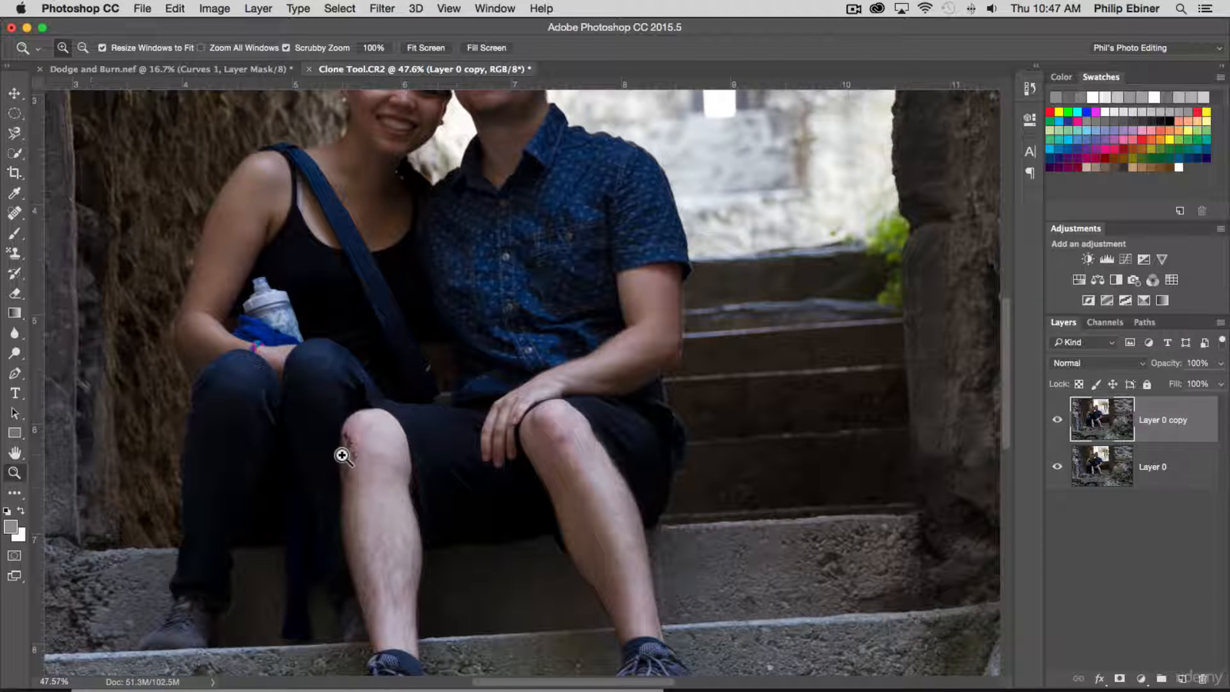
left_click_drag(340, 453, 379, 481)
left_click(316, 447)
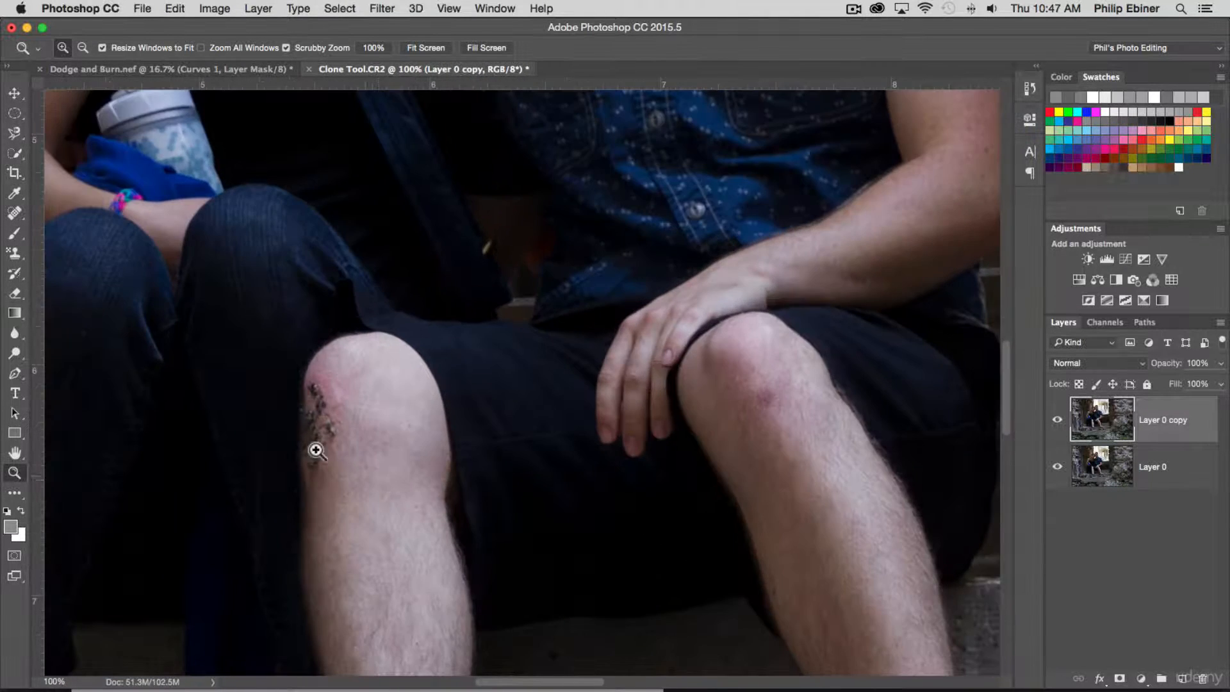
left_click(308, 446)
key("h")
left_click_drag(404, 364, 536, 324)
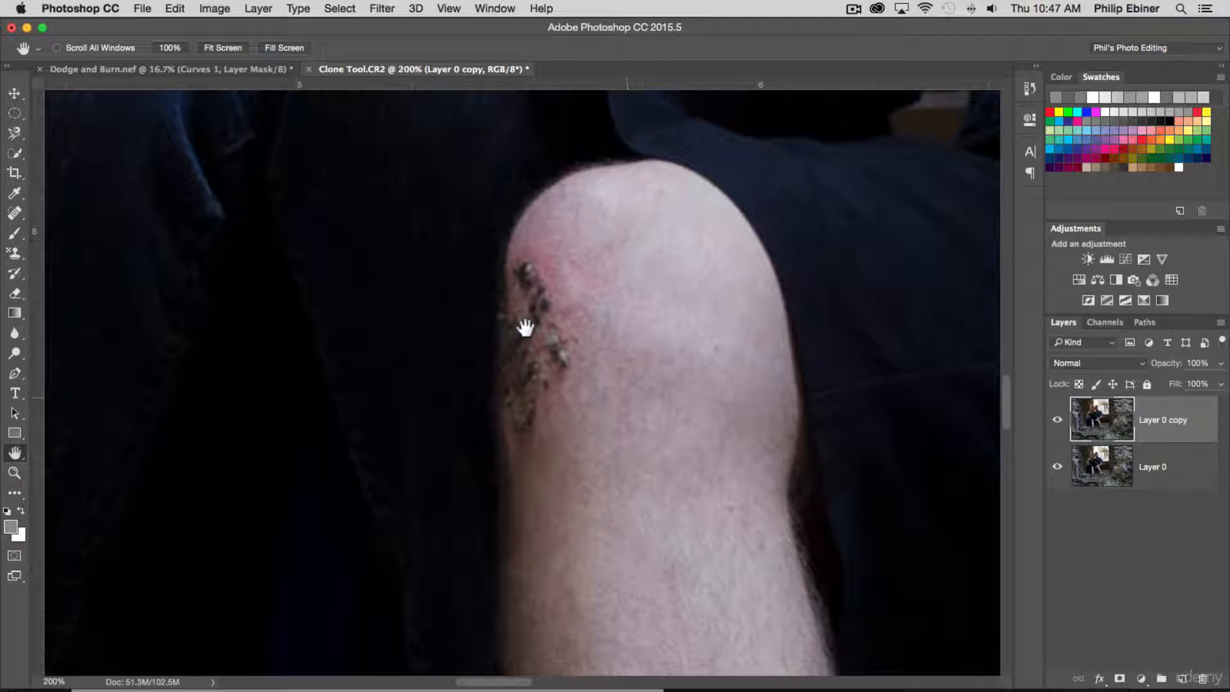
left_click(16, 256)
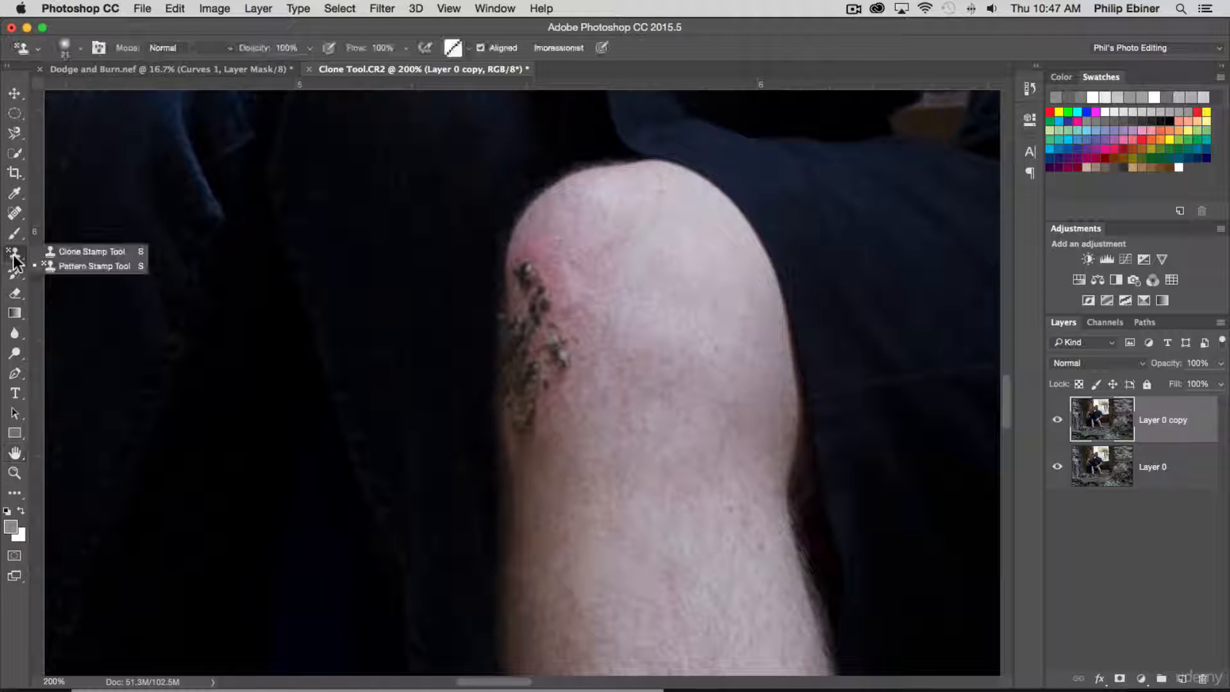
left_click(58, 251)
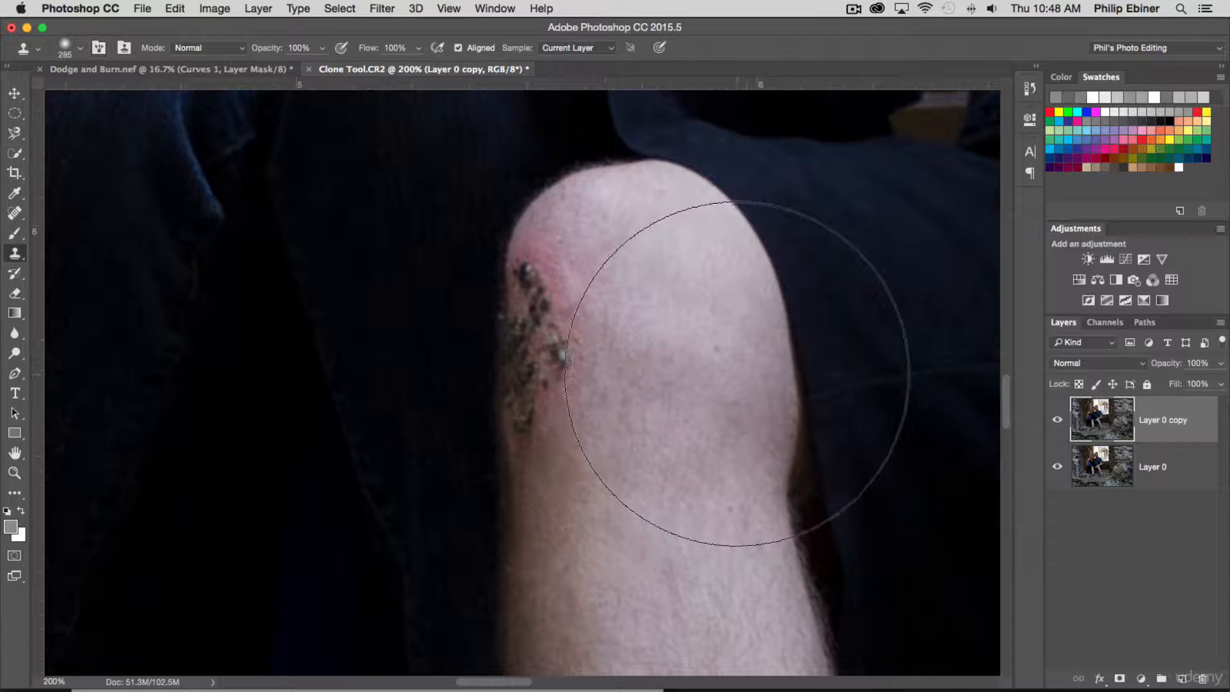
- Reduce the Clone Stamp brush size to 54 px to suit the scab on the knee
mouse_move(733, 370)
left_mouse_down()
mouse_move(729, 383)
mouse_move(644, 387)
mouse_move(688, 387)
mouse_move(678, 386)
left_mouse_up()
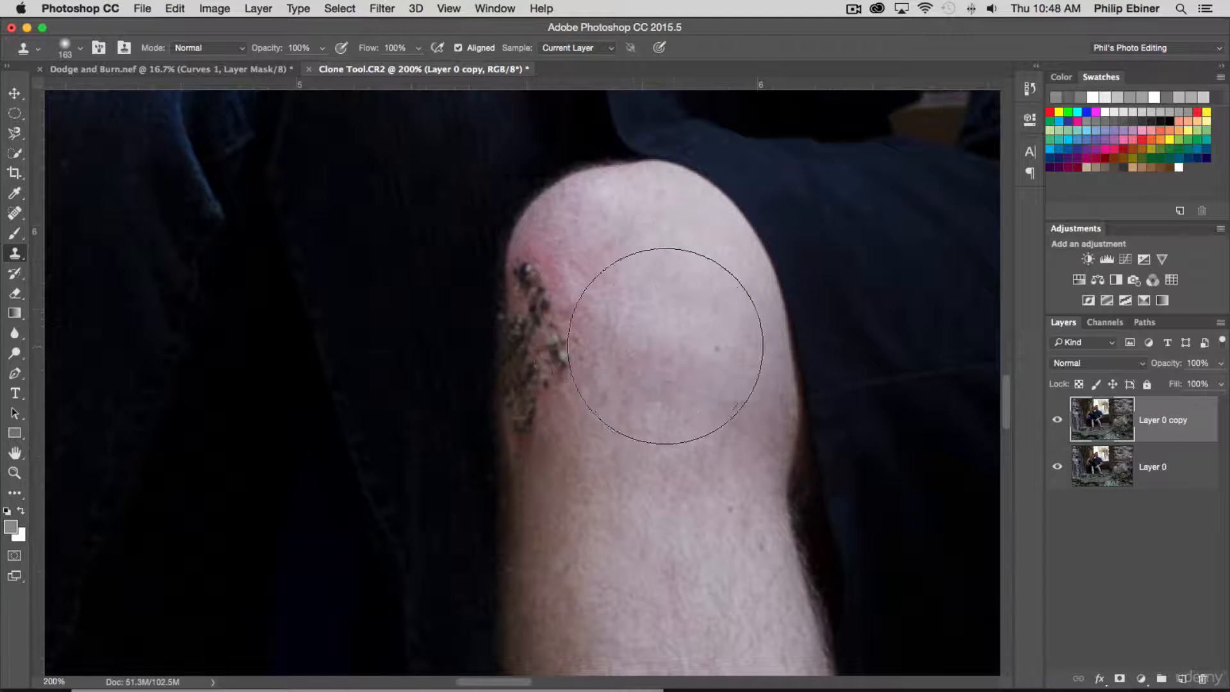
left_click_drag(677, 359, 649, 359)
left_click(672, 334)
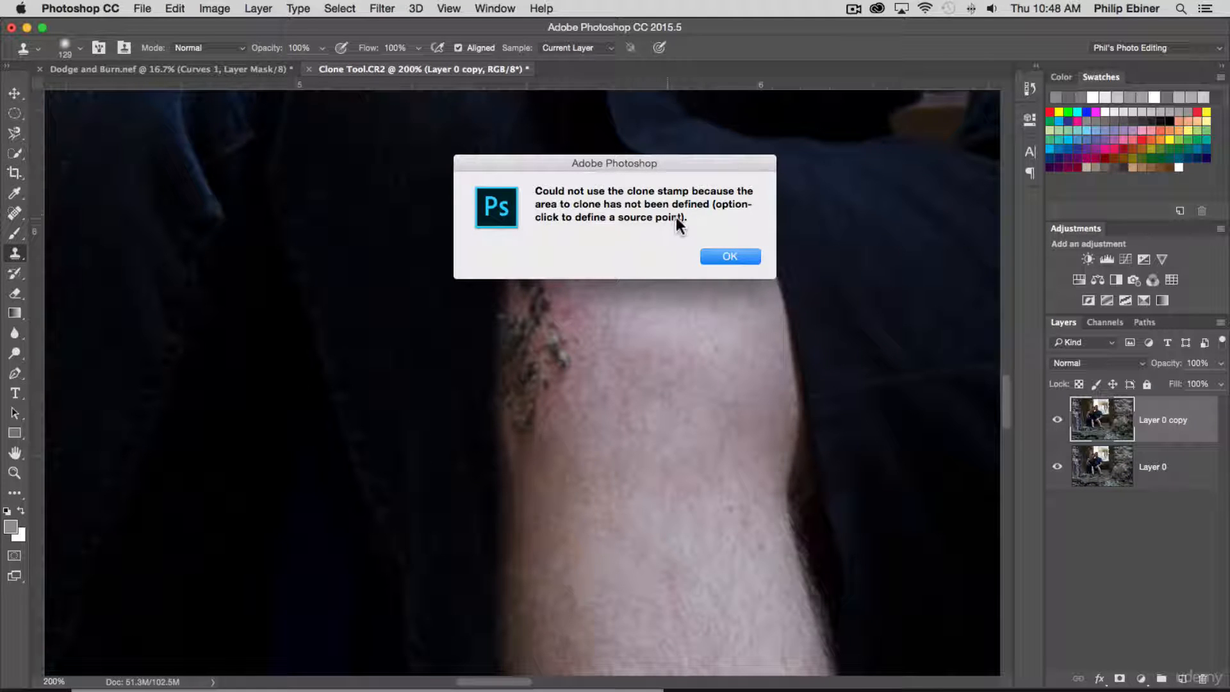
left_click(731, 257)
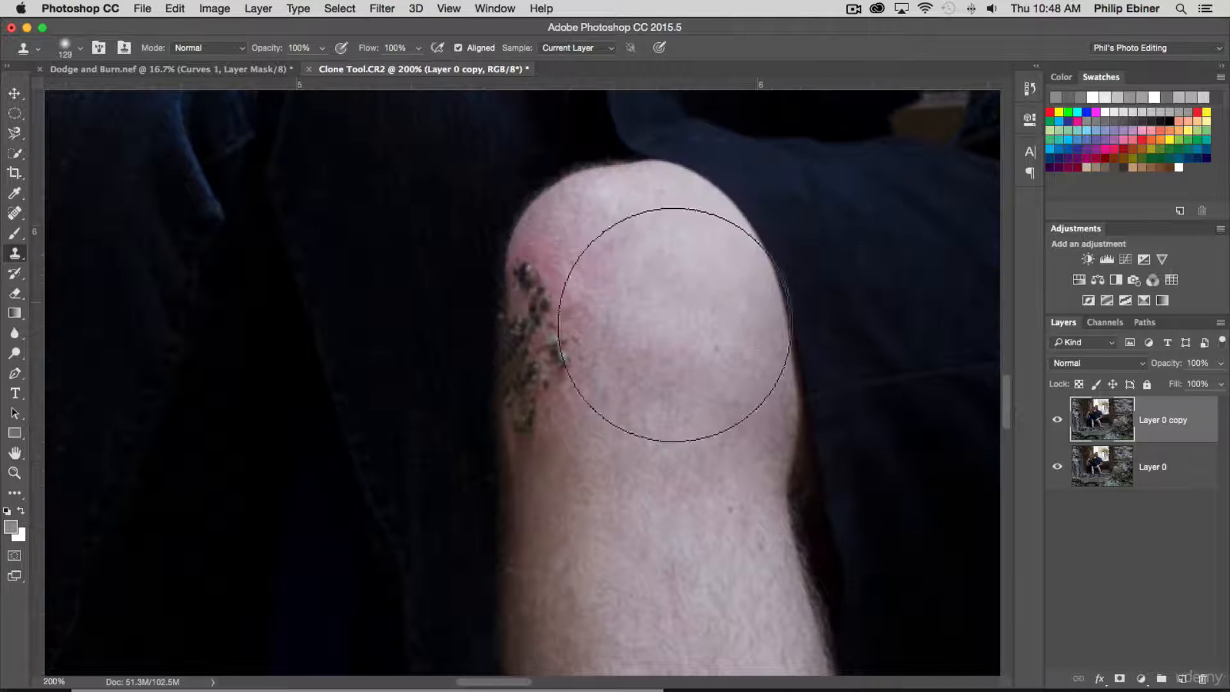
left_click_drag(670, 348, 639, 343)
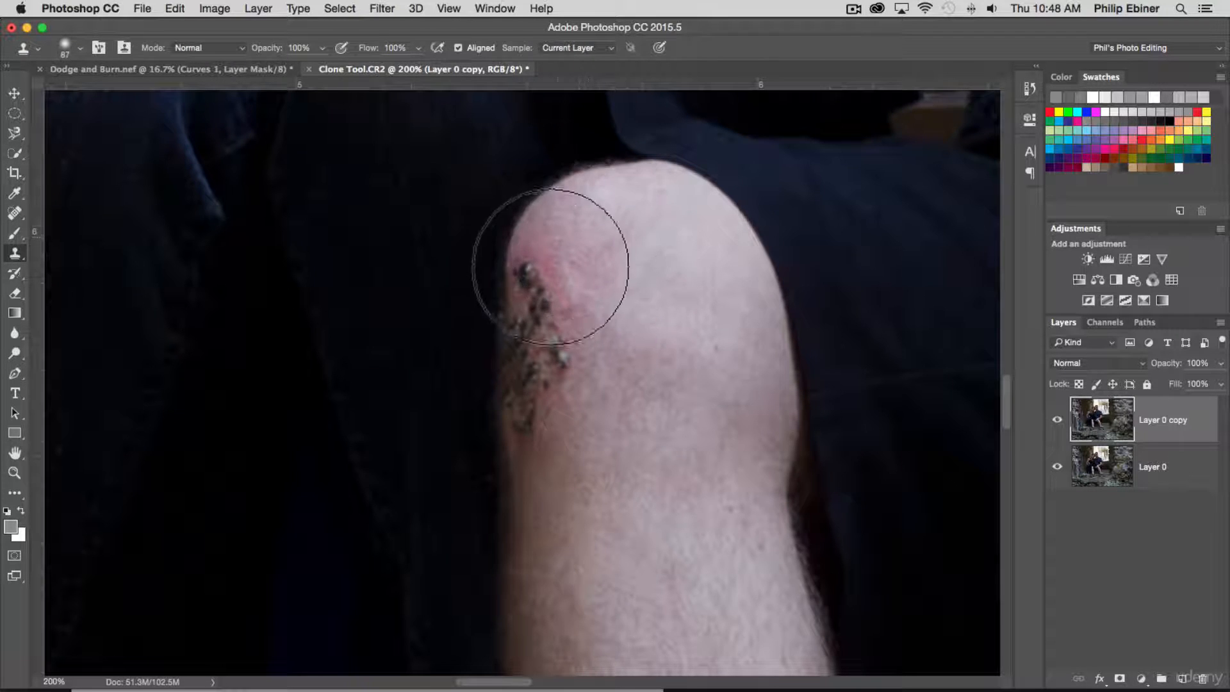
left_click_drag(596, 244, 574, 247)
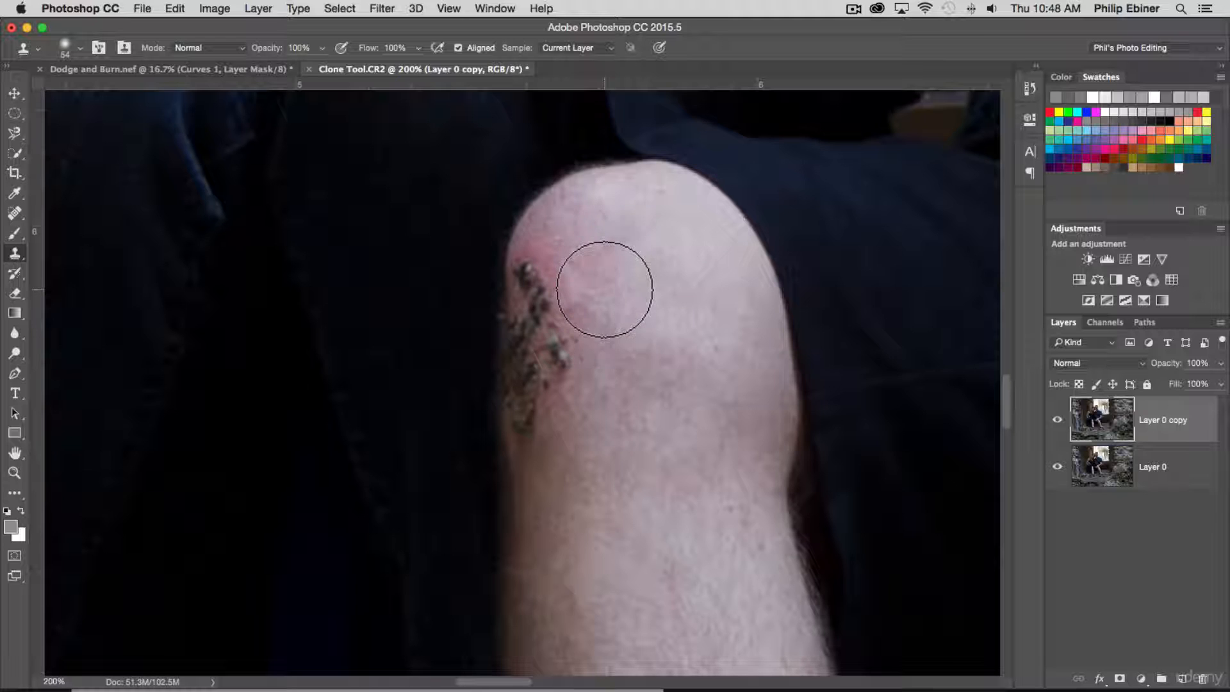
- Sample clean skin beside the scab and clone it over the scab's upper and middle parts, undoing any misplaced strokes
left_click(604, 290, "alt")
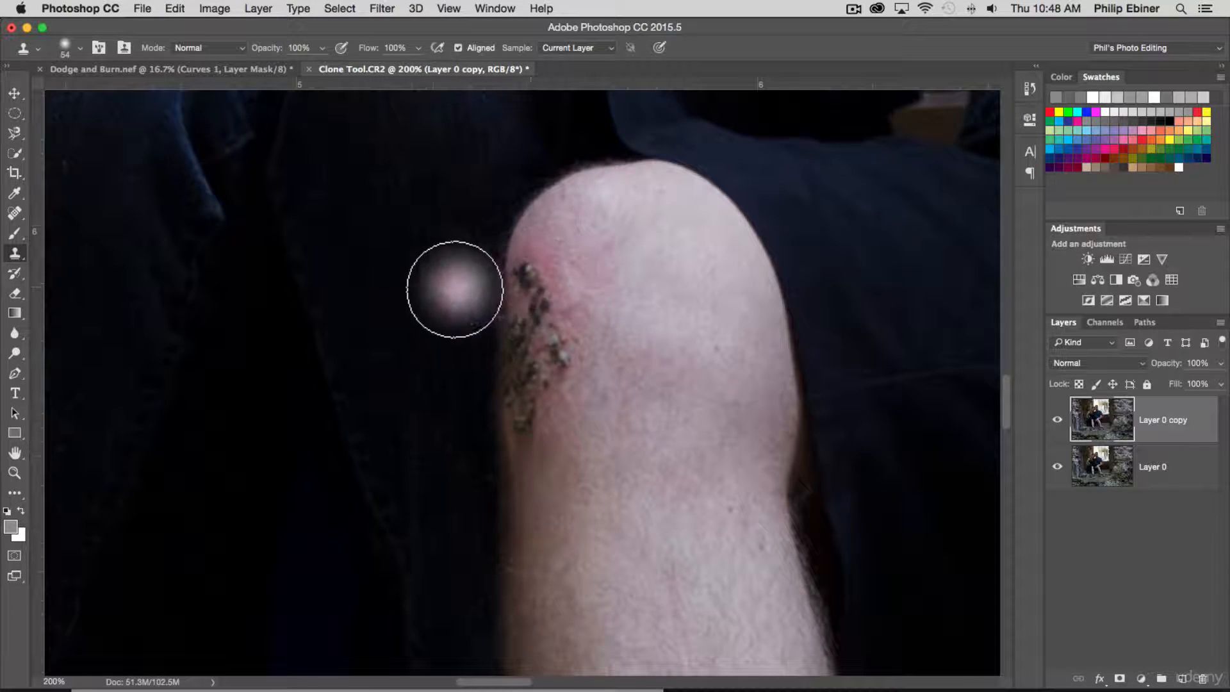
left_click(431, 320)
key("super+z")
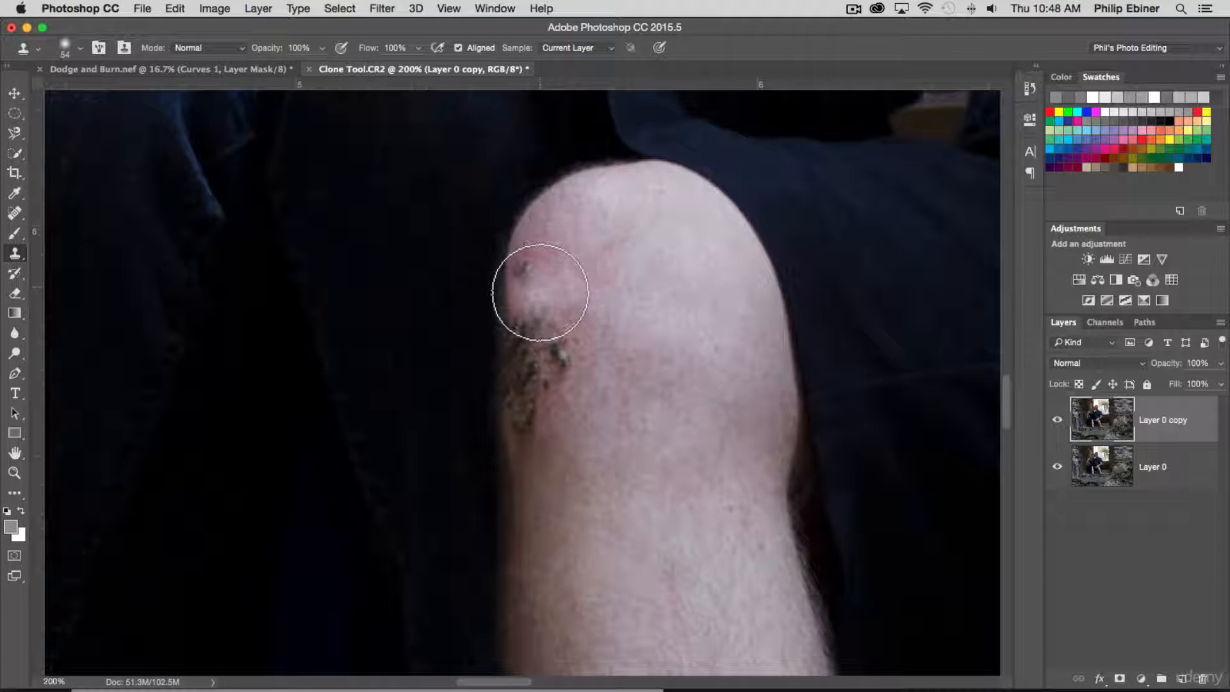
left_click_drag(540, 292, 546, 335)
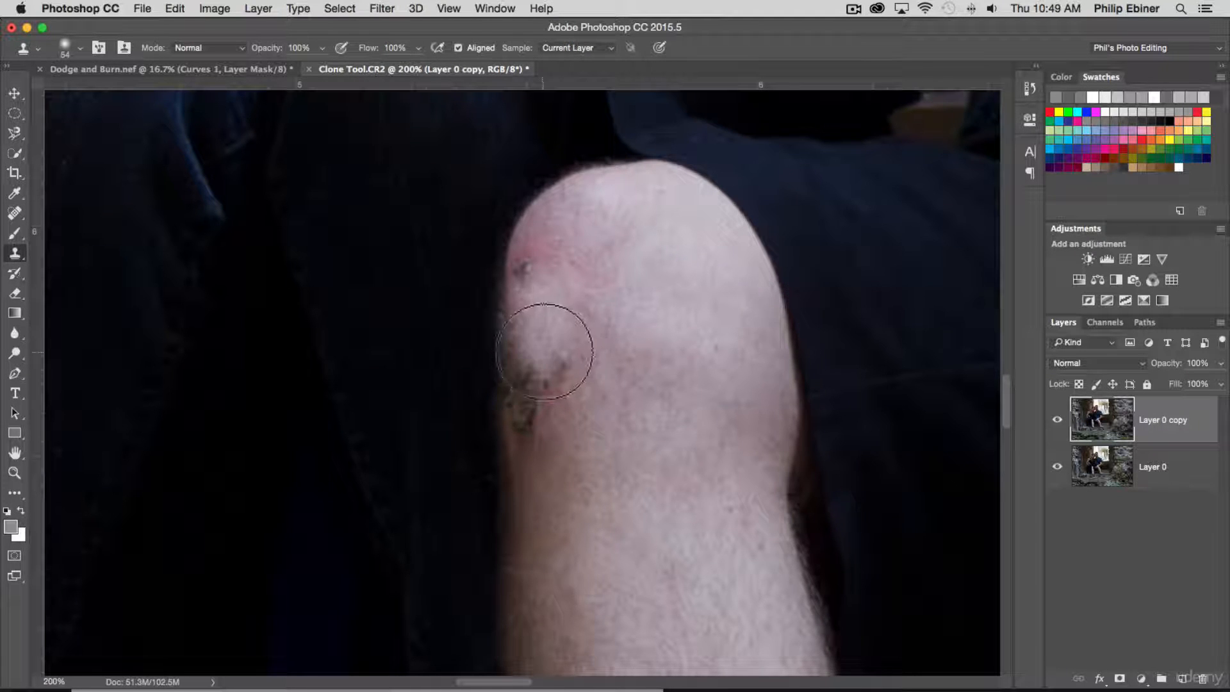
mouse_move(568, 393)
left_mouse_down()
mouse_move(514, 377)
mouse_move(548, 376)
mouse_move(383, 376)
mouse_move(451, 346)
mouse_move(457, 257)
mouse_move(475, 235)
mouse_move(509, 253)
mouse_move(497, 335)
mouse_move(471, 371)
mouse_move(412, 280)
mouse_move(470, 182)
mouse_move(547, 191)
mouse_move(554, 208)
mouse_move(506, 203)
mouse_move(458, 225)
mouse_move(452, 350)
mouse_move(526, 398)
left_mouse_up()
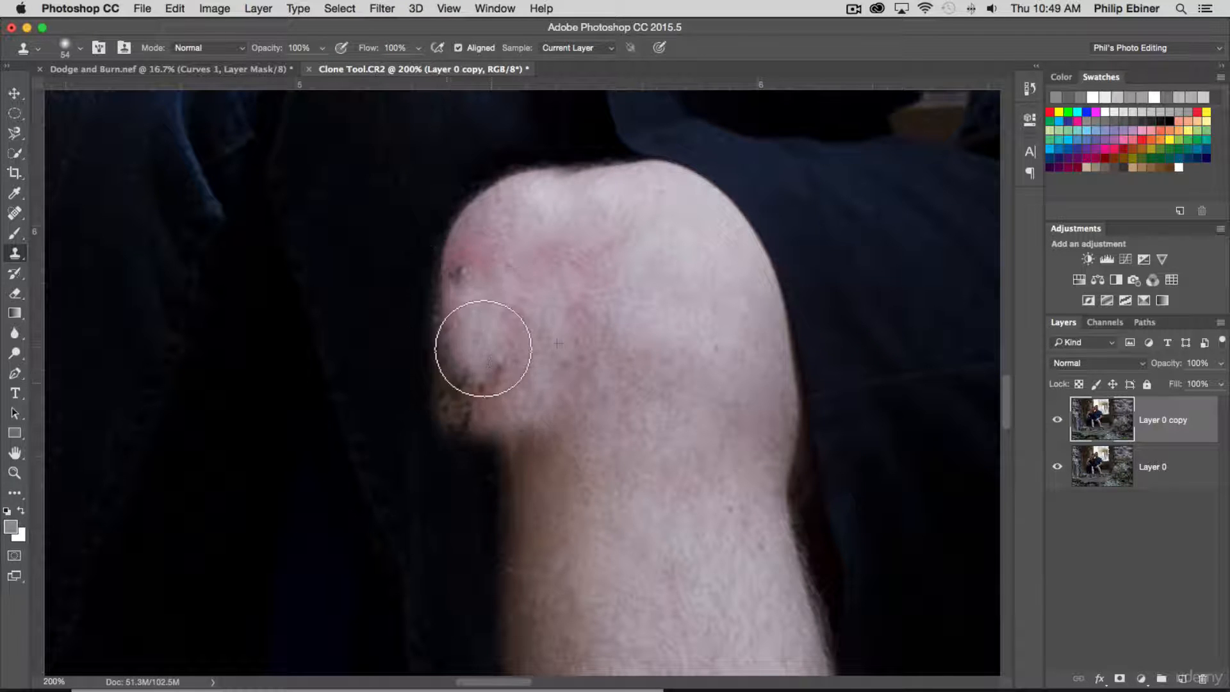
key("super+z")
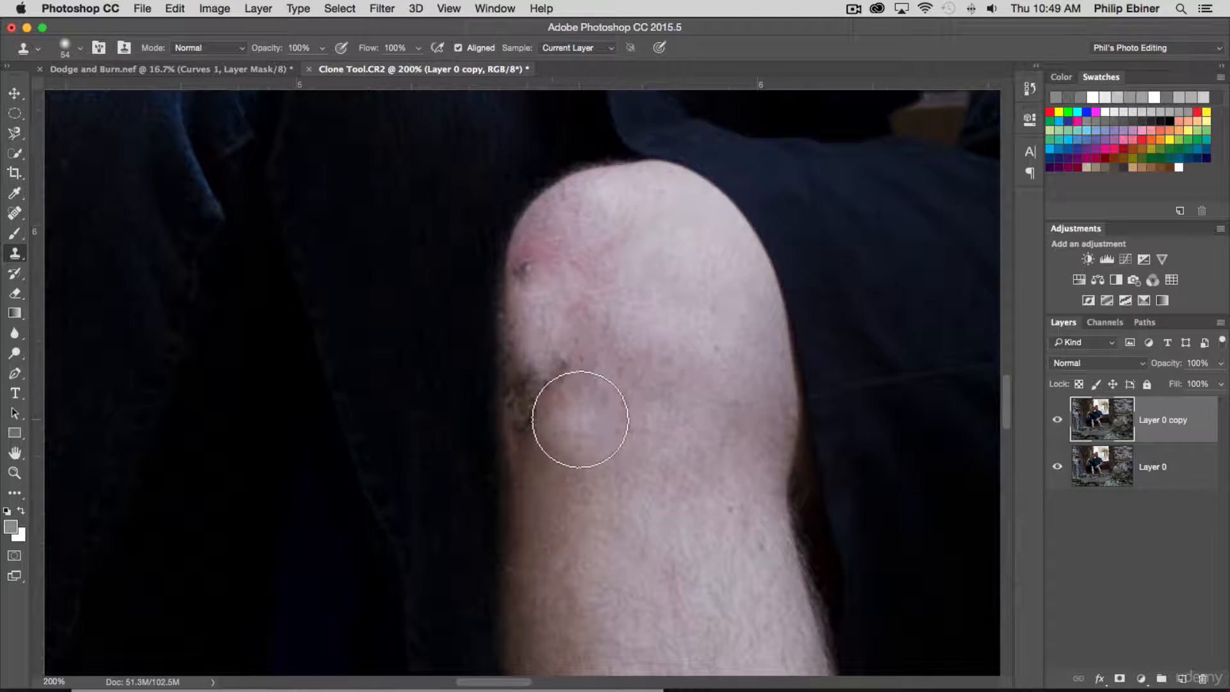
- Clone nearby skin over the lower scab and leftover dark spot, and tidy the knee's outer edge with the dark fabric
left_click(571, 421, "alt")
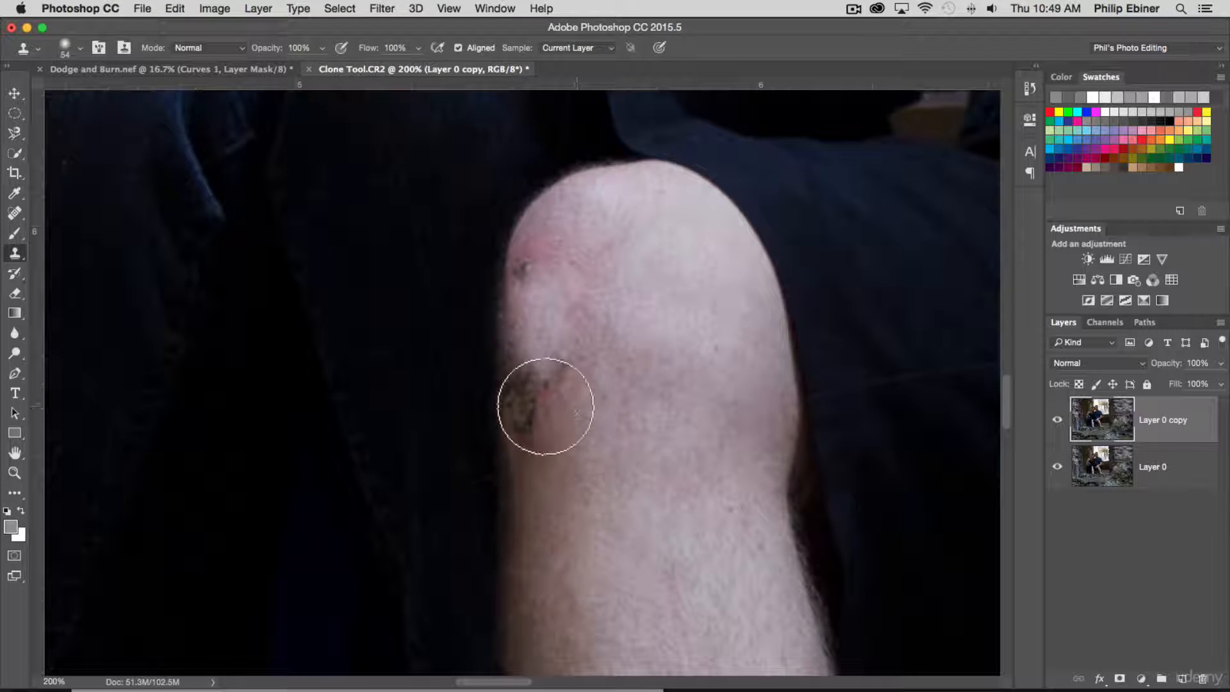
left_click_drag(540, 407, 538, 406)
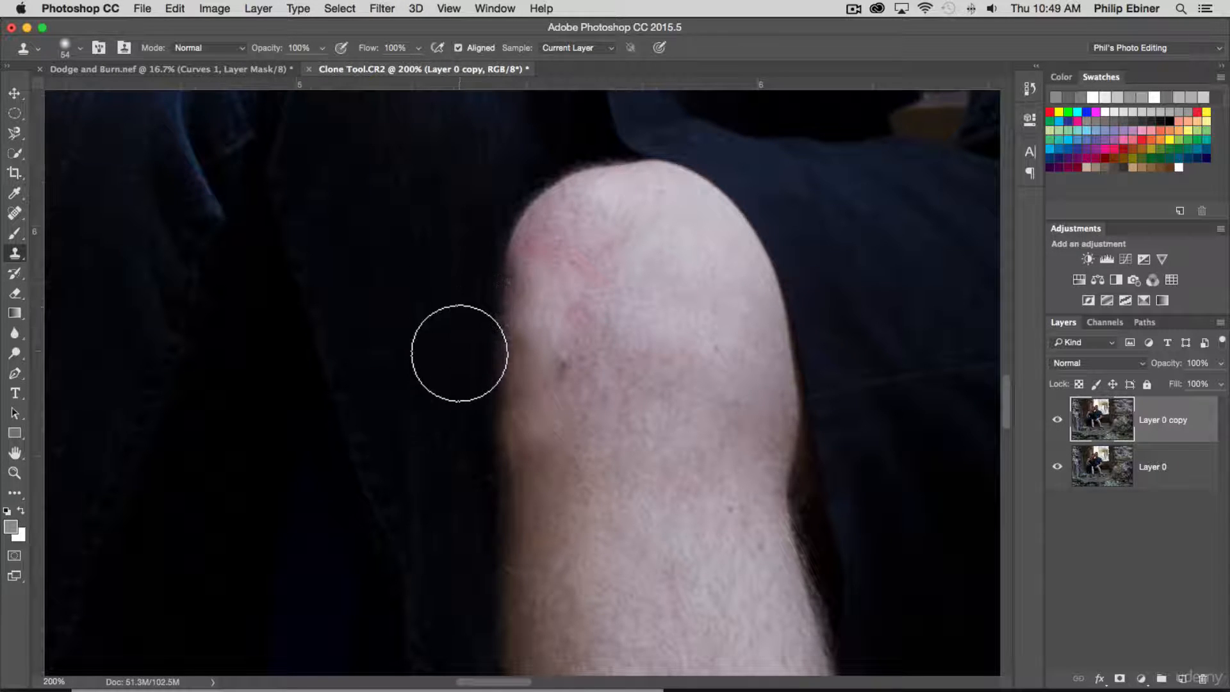
left_click(414, 483, "alt")
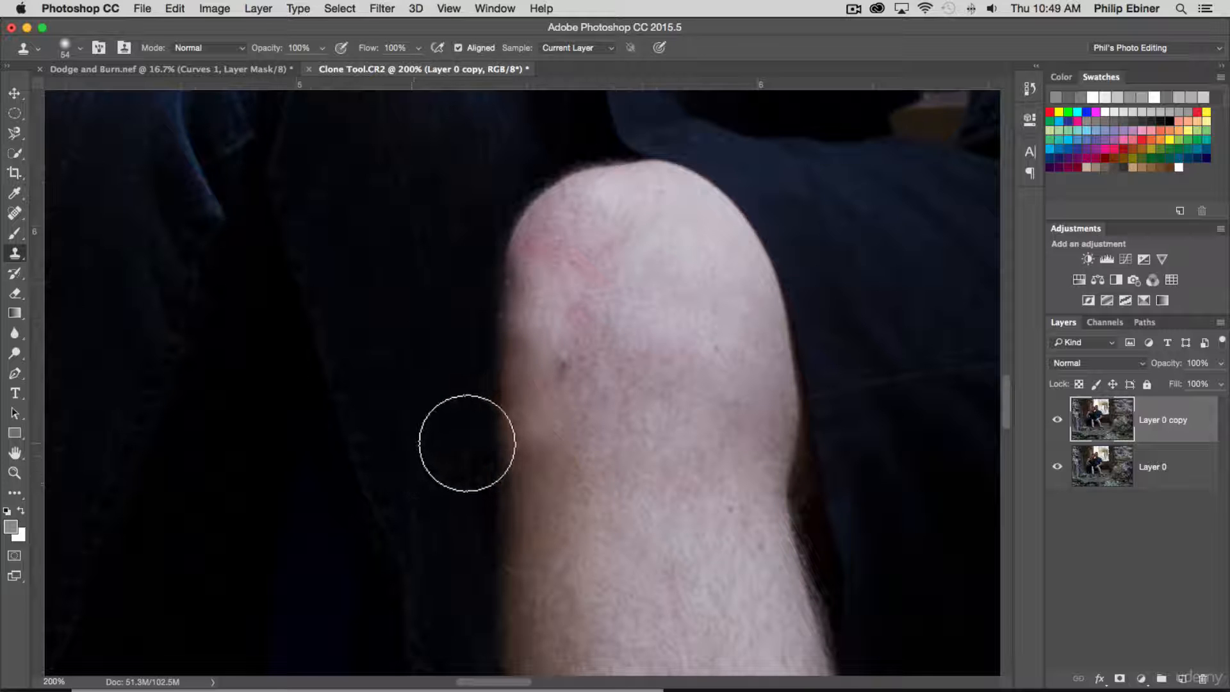
left_click(468, 436)
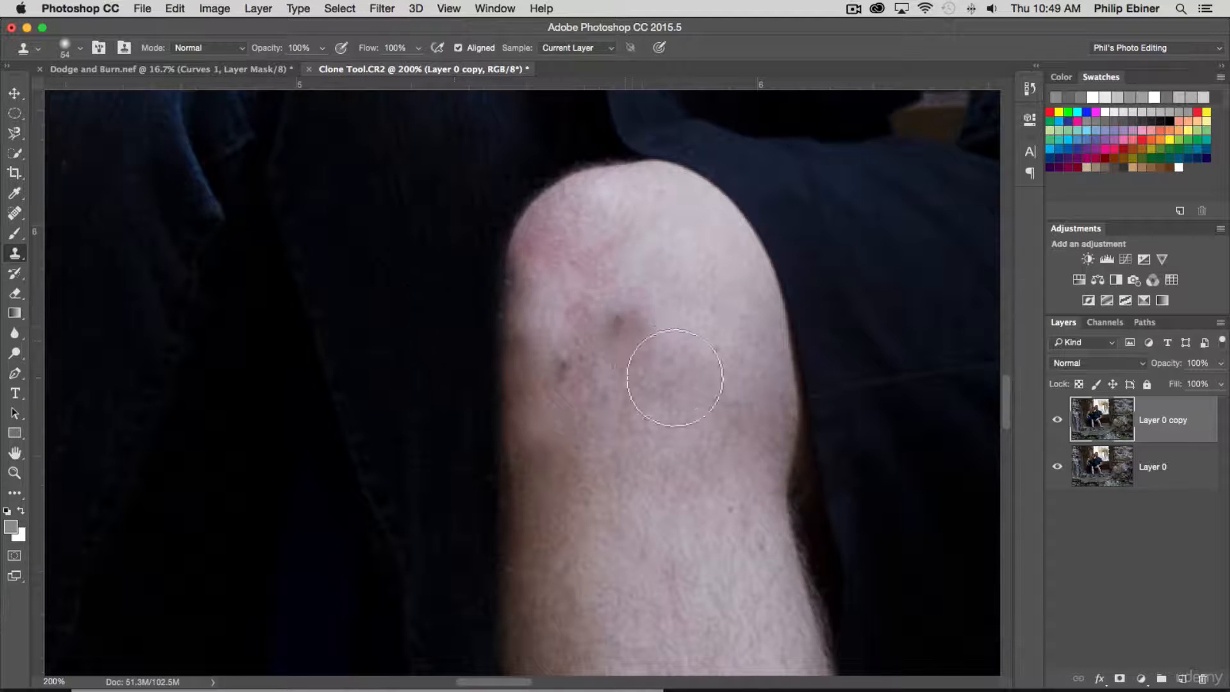
left_click(579, 319, "alt")
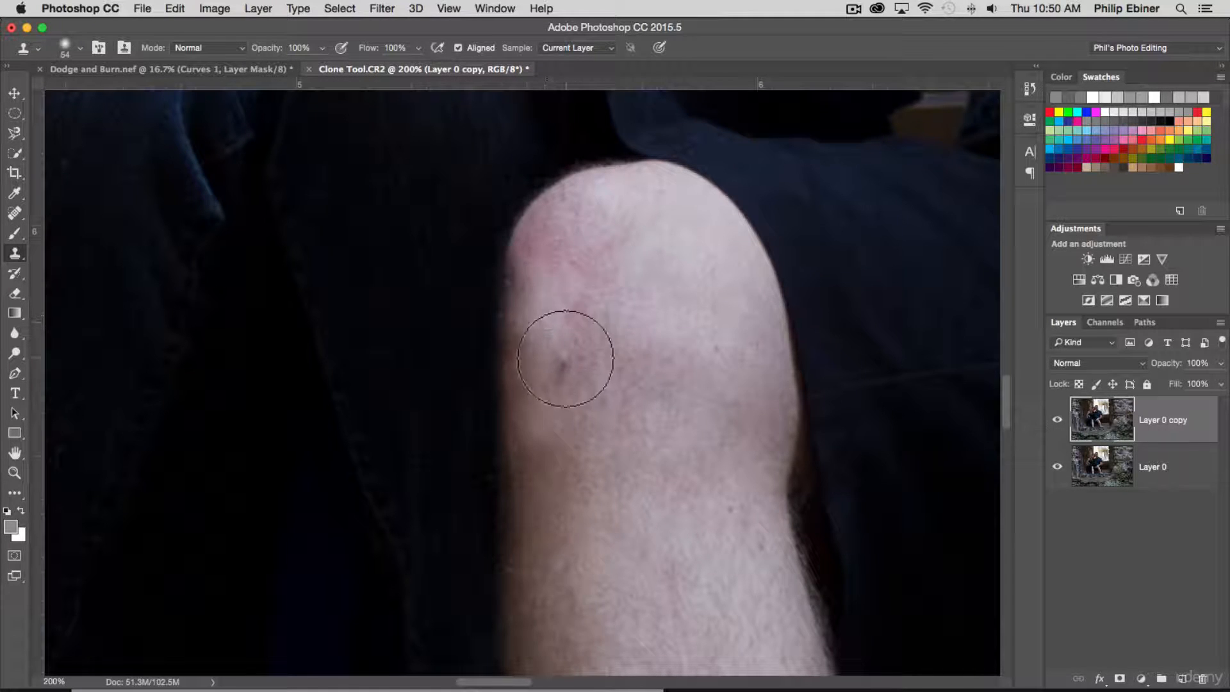
left_click(563, 361)
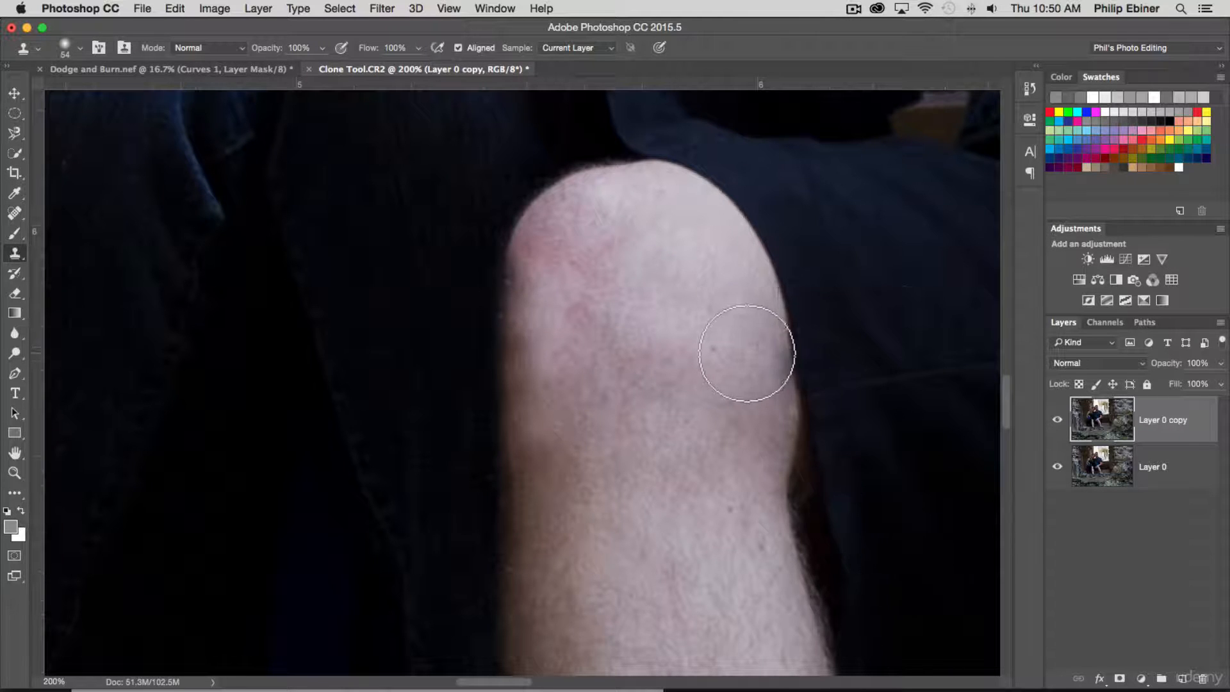
- Toggle the visibility of Layer 0 copy to compare the retouched knee with the original up close
left_click(1058, 420)
left_click(1058, 420)
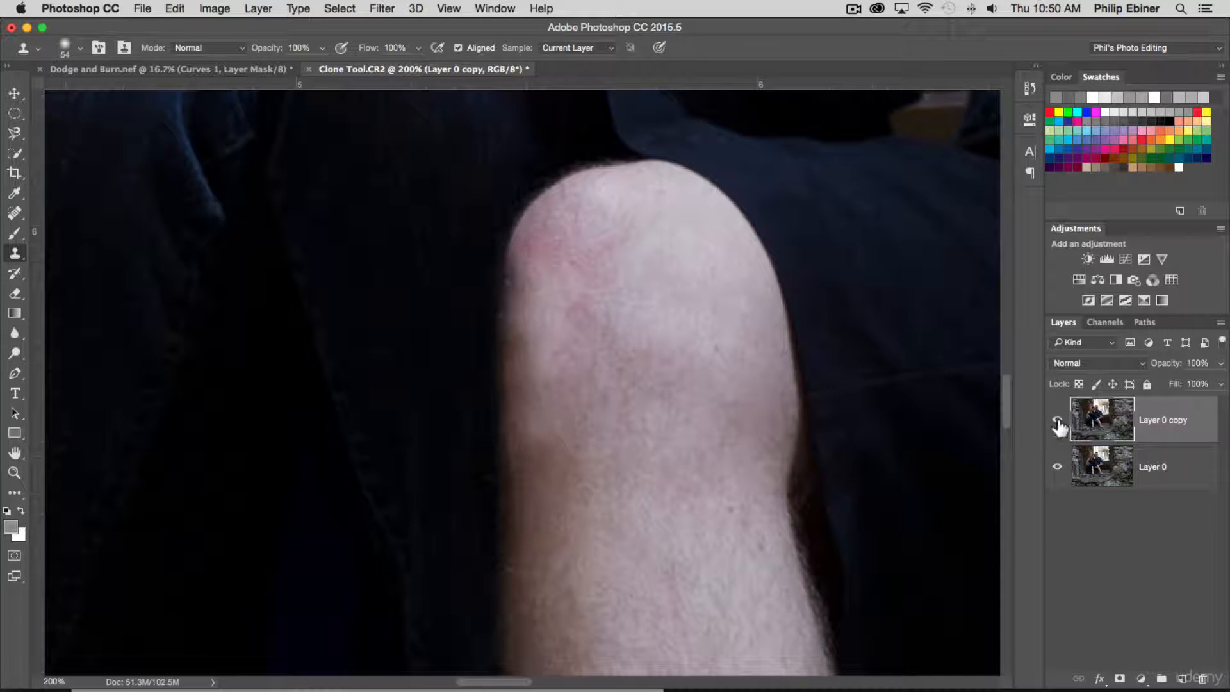
left_click(1058, 420)
left_click(1058, 421)
left_click(1058, 421)
left_click(1058, 421)
- Fit the whole photo in view and compare it with and without the retouched Layer 0 copy
key("z")
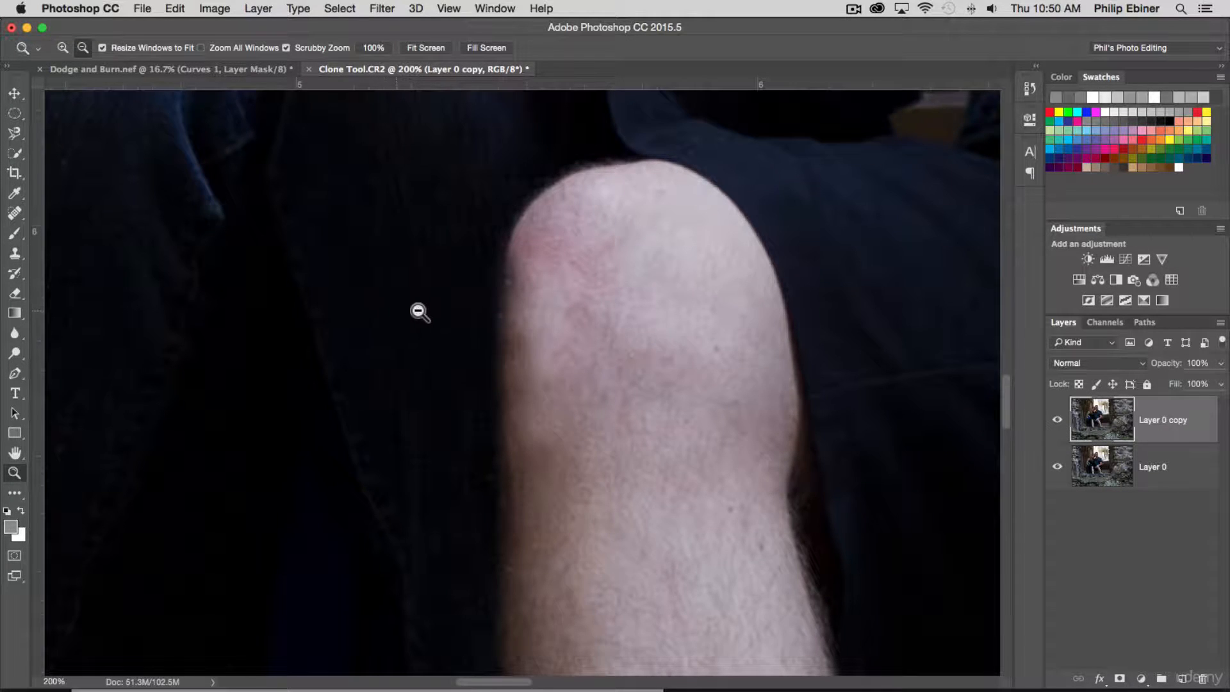
left_click(763, 318, "alt")
left_click(763, 319, "alt")
left_click(763, 318, "alt")
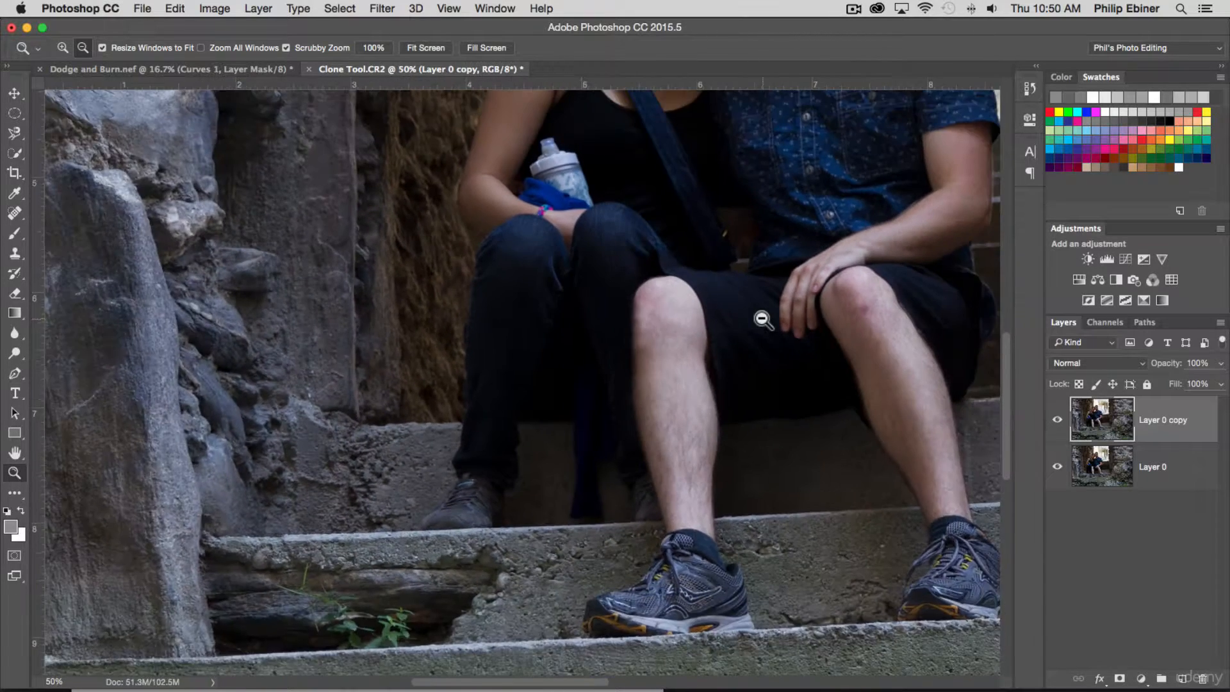
left_click(763, 319, "alt")
key("h")
key("super+0")
left_click(1057, 419)
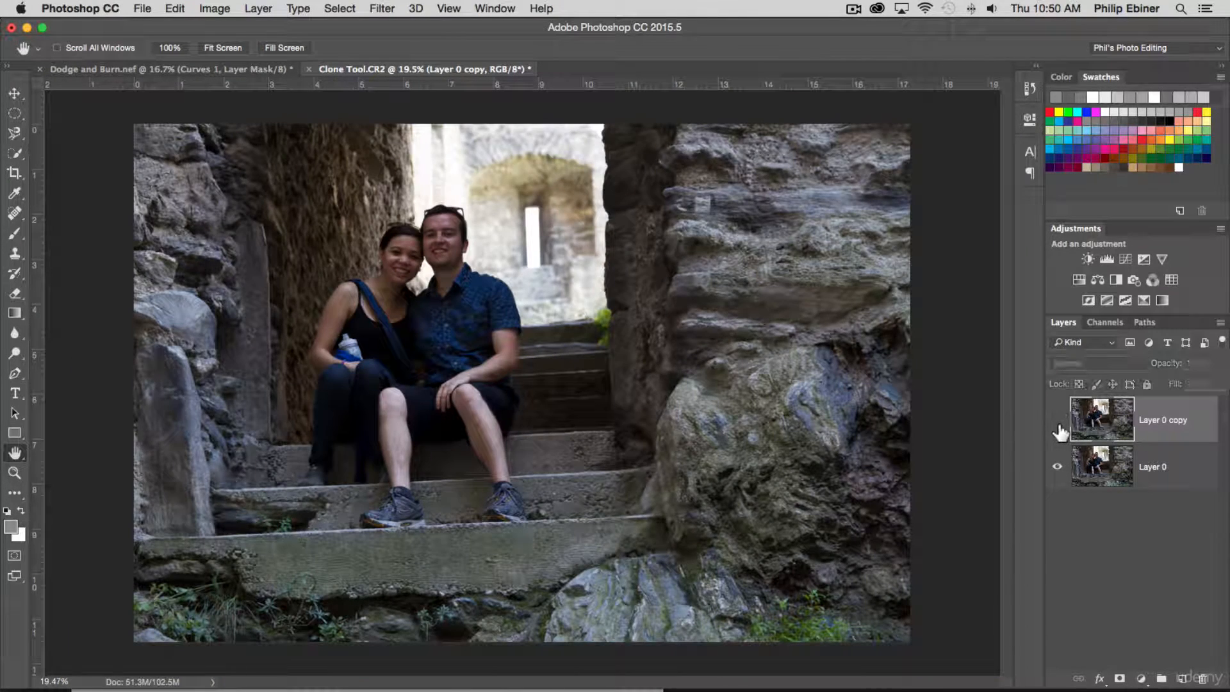
left_click(1058, 421)
left_click(1057, 420)
left_click(1057, 421)
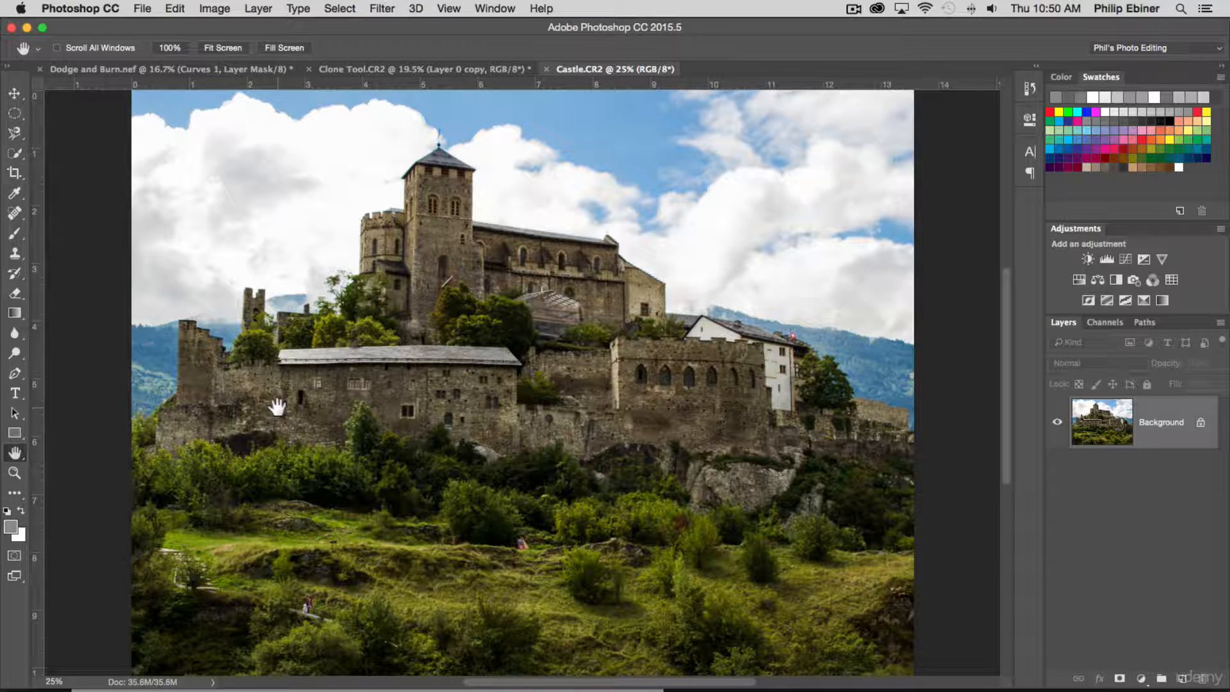
- Return to the Castle.CR2 image and activate the Clone Stamp tool for work around the small ruined tower
left_click(377, 69)
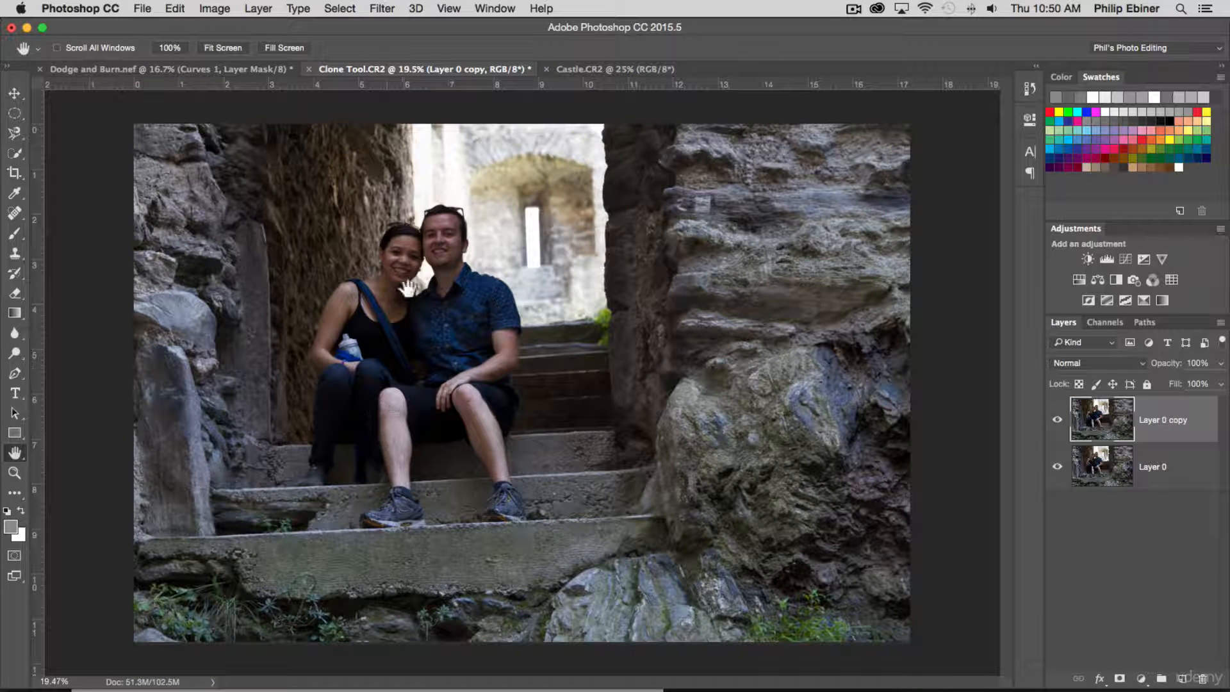
left_click(601, 69)
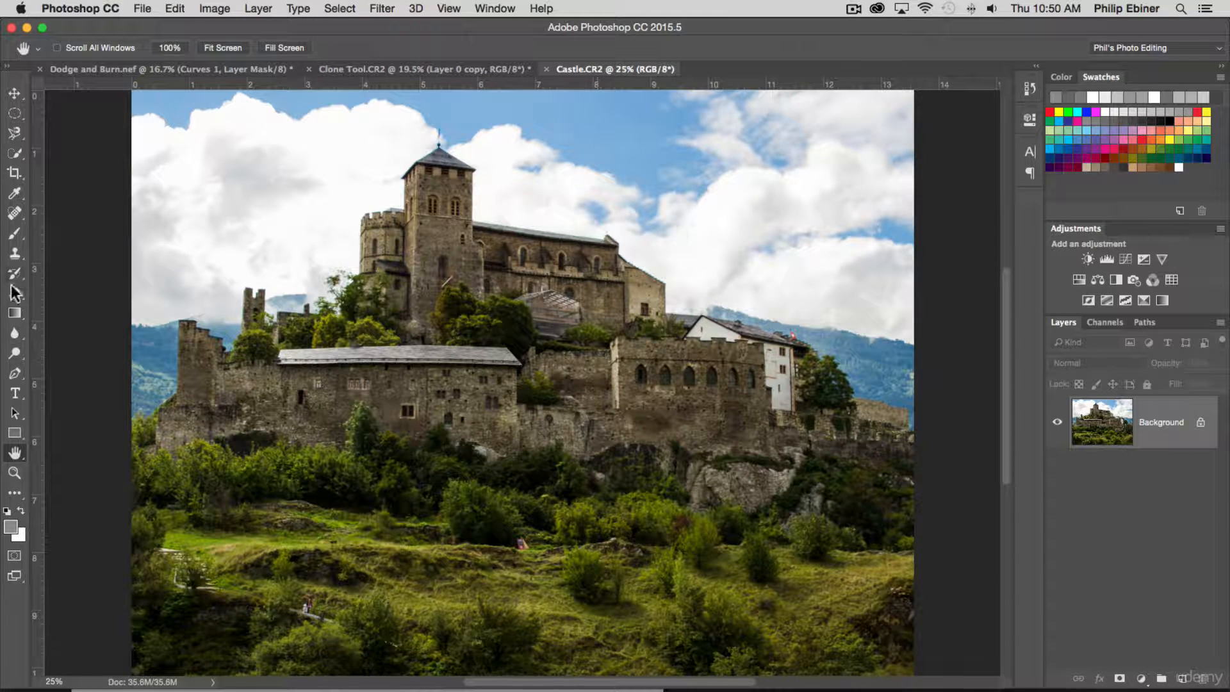
left_click(18, 217)
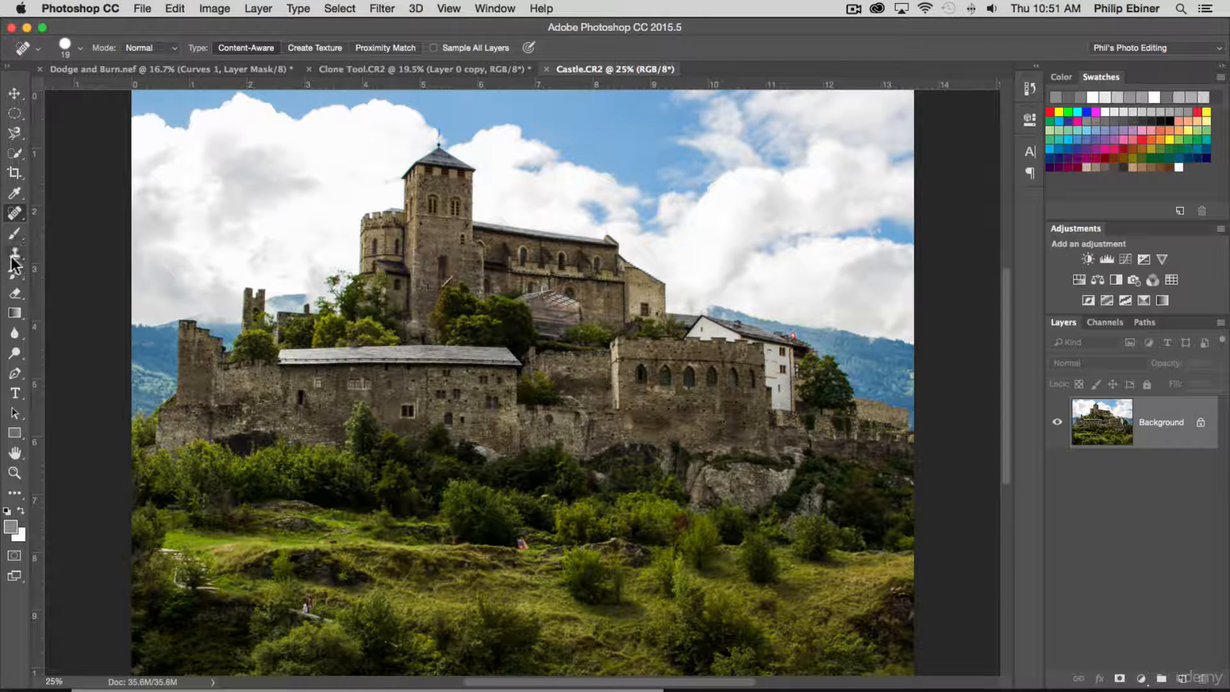
left_click(15, 253)
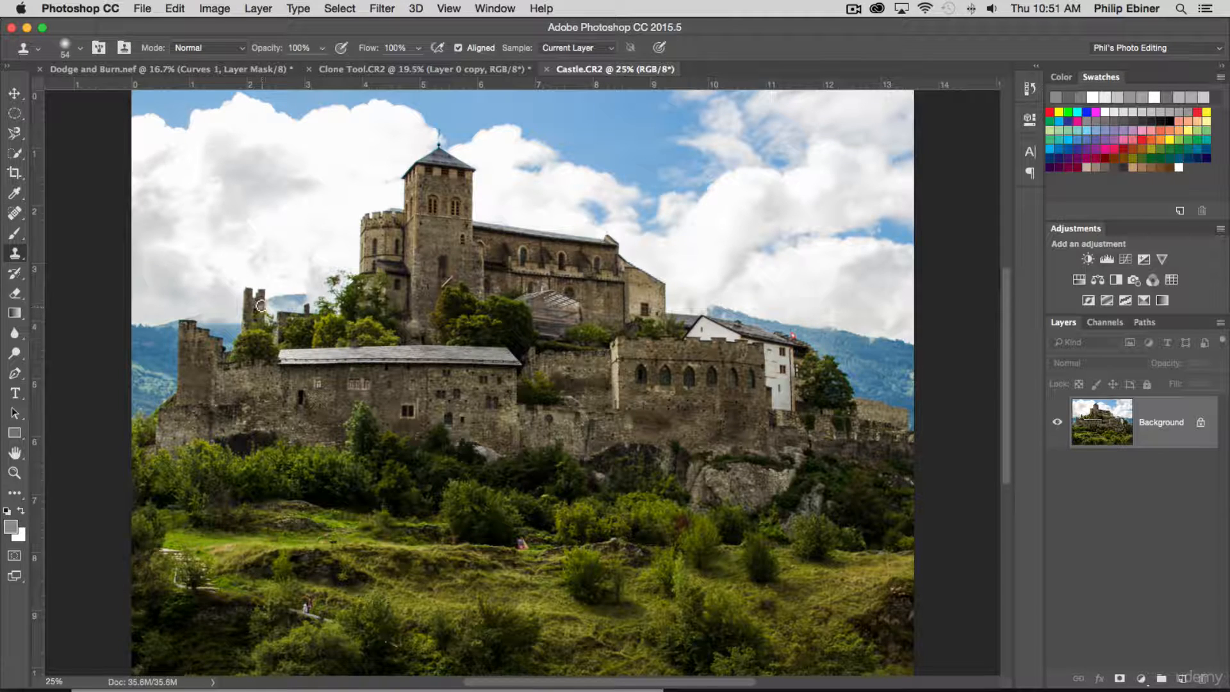
key("z")
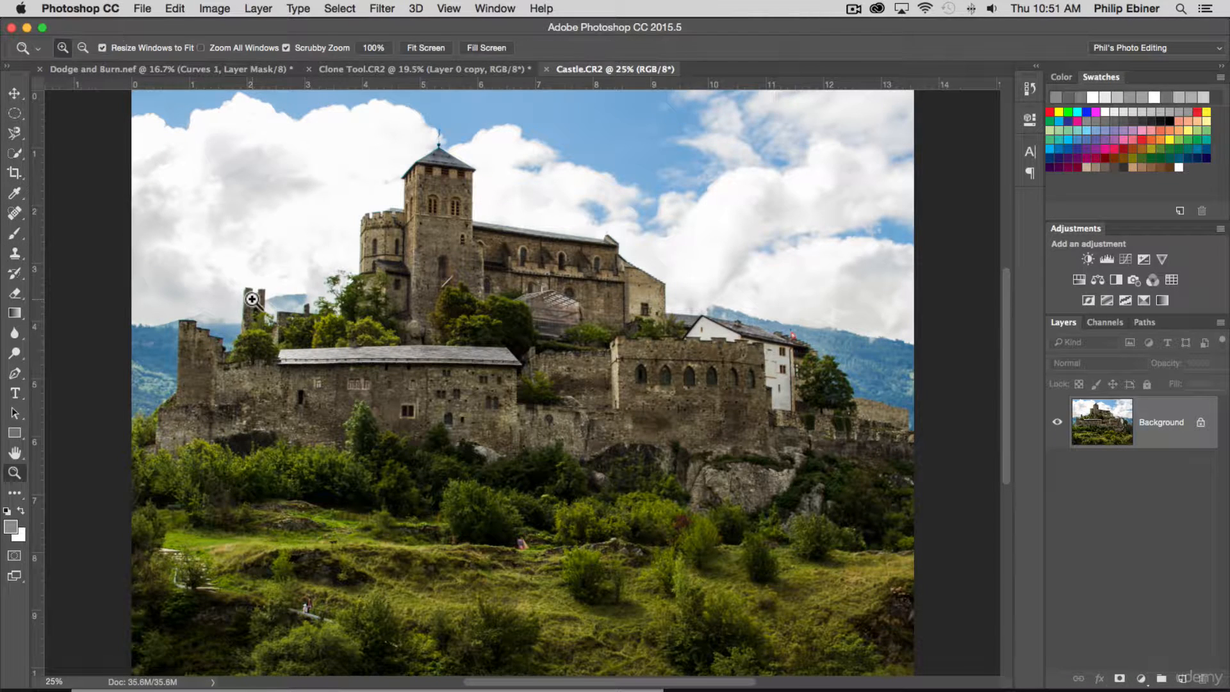
left_click_drag(251, 301, 313, 332)
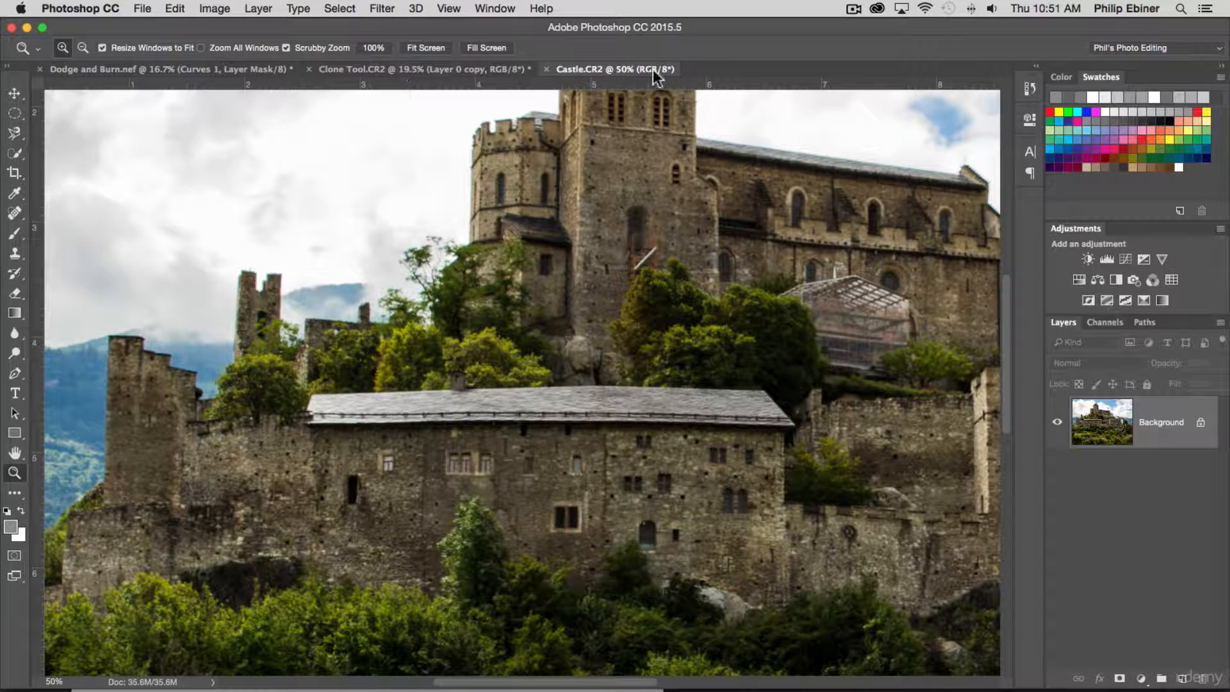
left_click(15, 214)
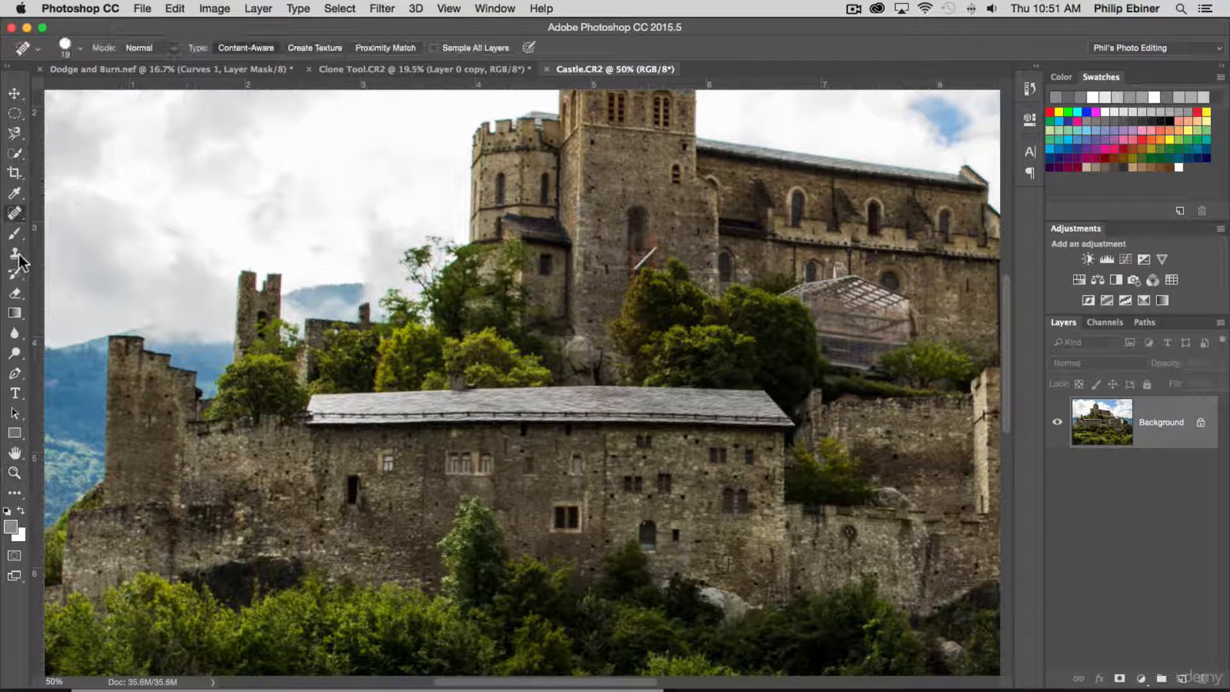
left_click(15, 254)
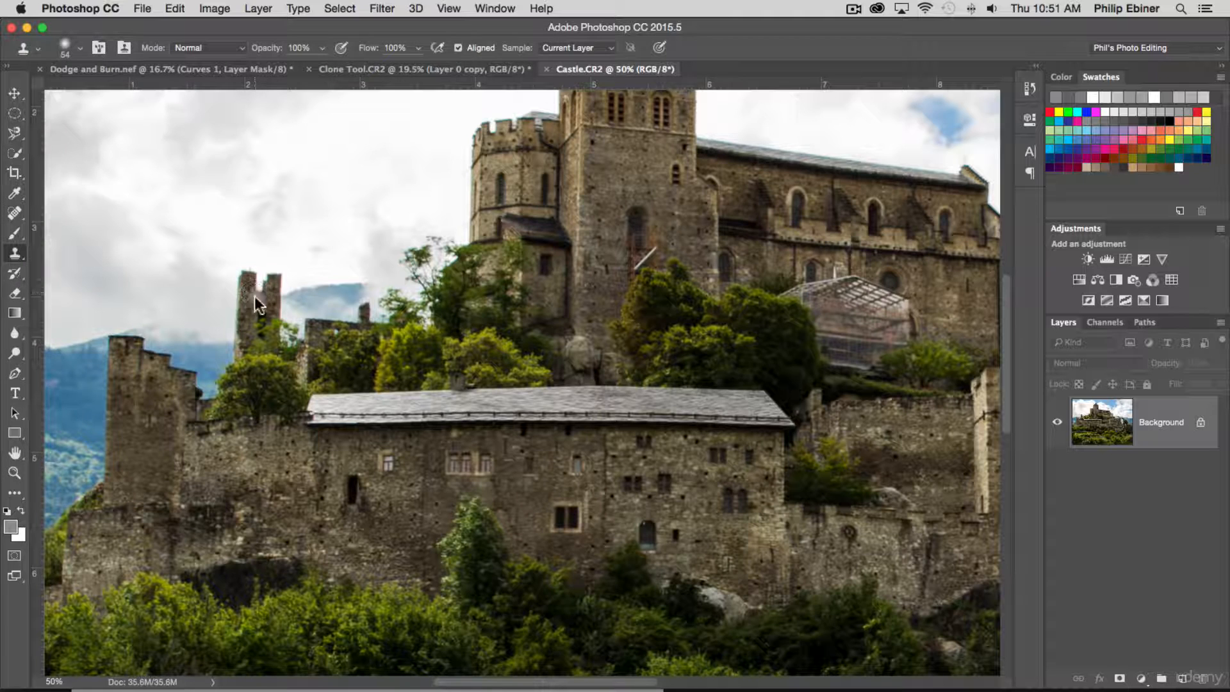
- Set the Clone Stamp brush to a size of 127 px and a hardness of 30%
left_click_drag(255, 296, 271, 296)
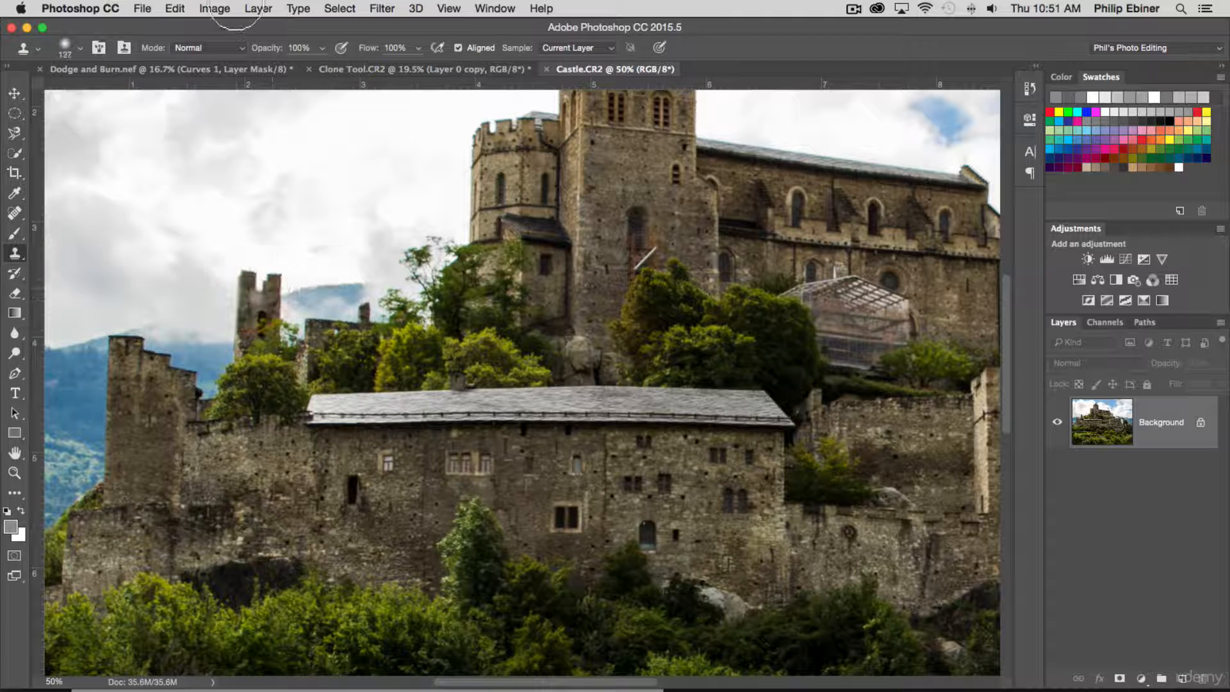
left_click(238, 47)
left_click(237, 45)
left_click(80, 49)
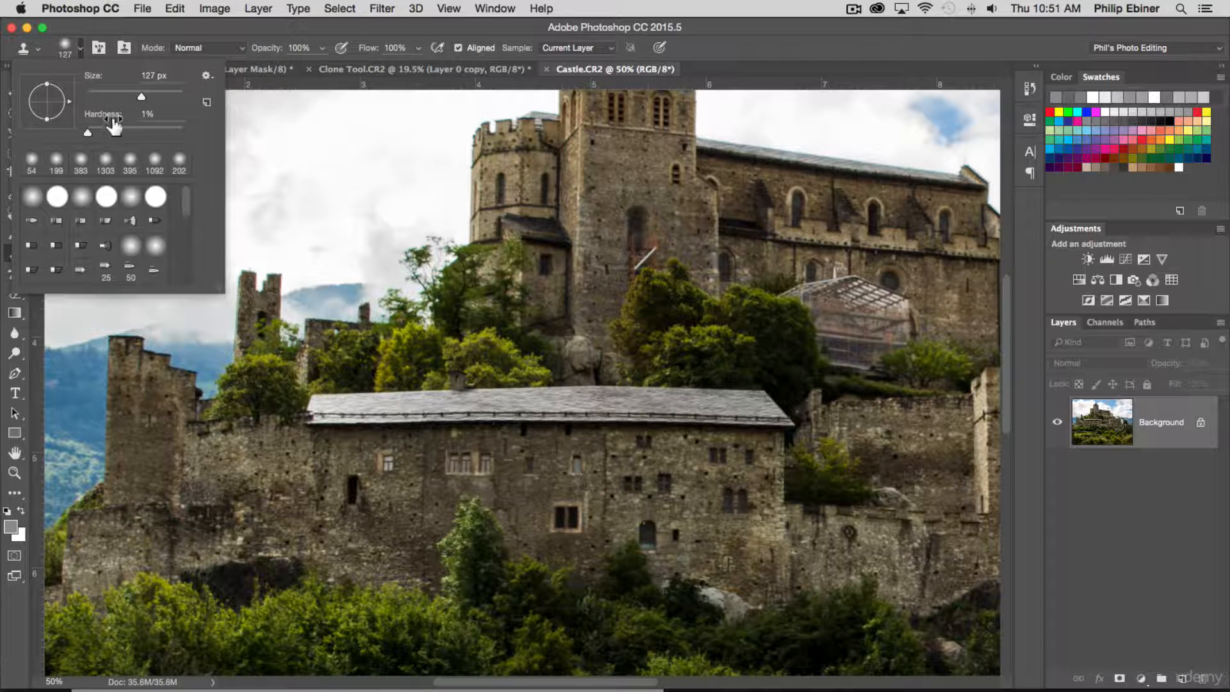
left_click_drag(89, 134, 126, 136)
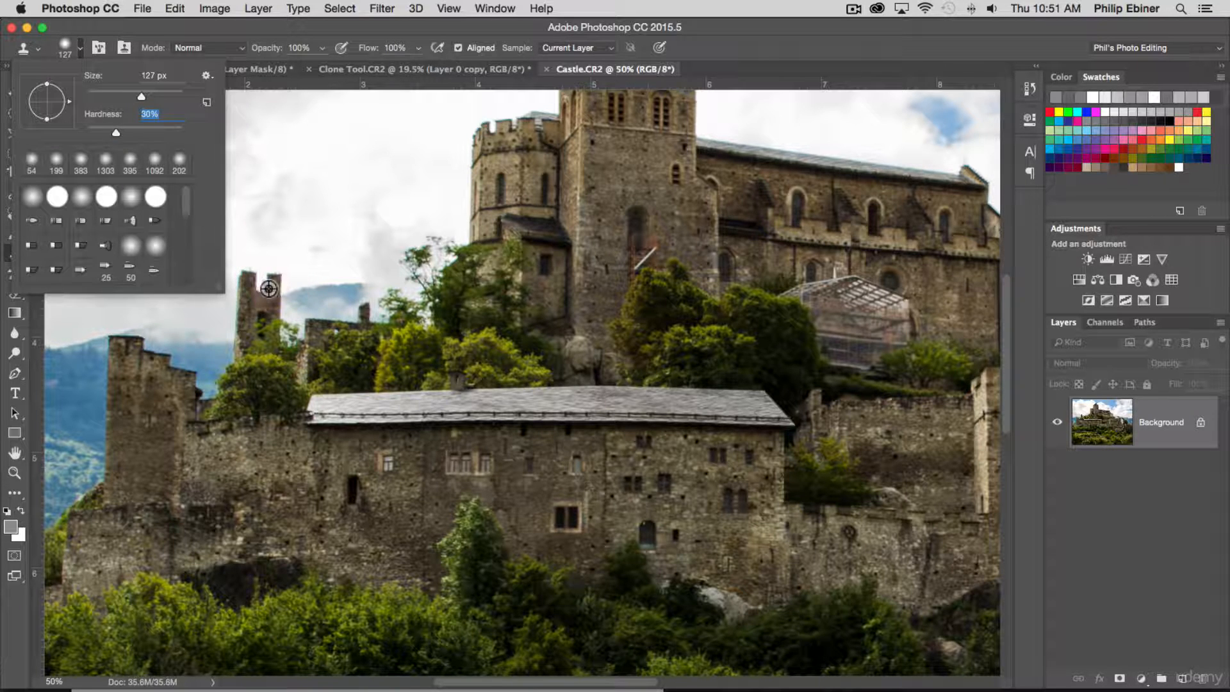
- Sample the small ruined tower and clone a copy of it just to its right, above the low wall
left_click(269, 289, "alt")
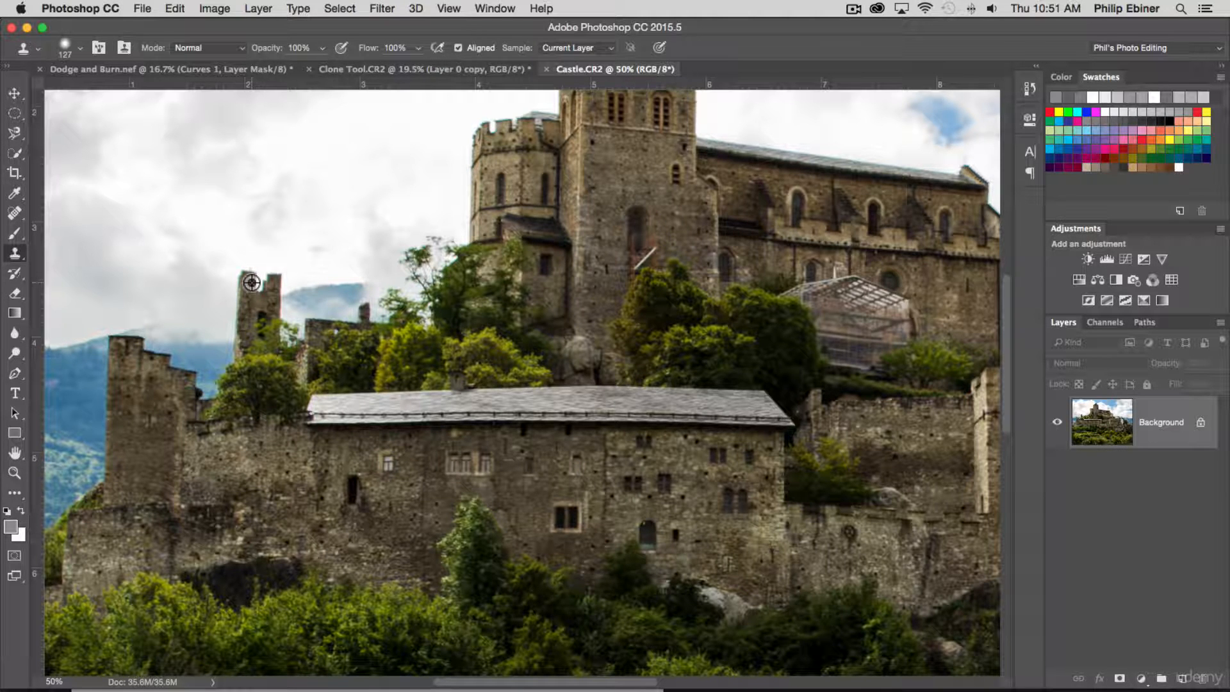
mouse_move(327, 282)
left_mouse_down()
mouse_move(343, 297)
mouse_move(333, 266)
left_mouse_up()
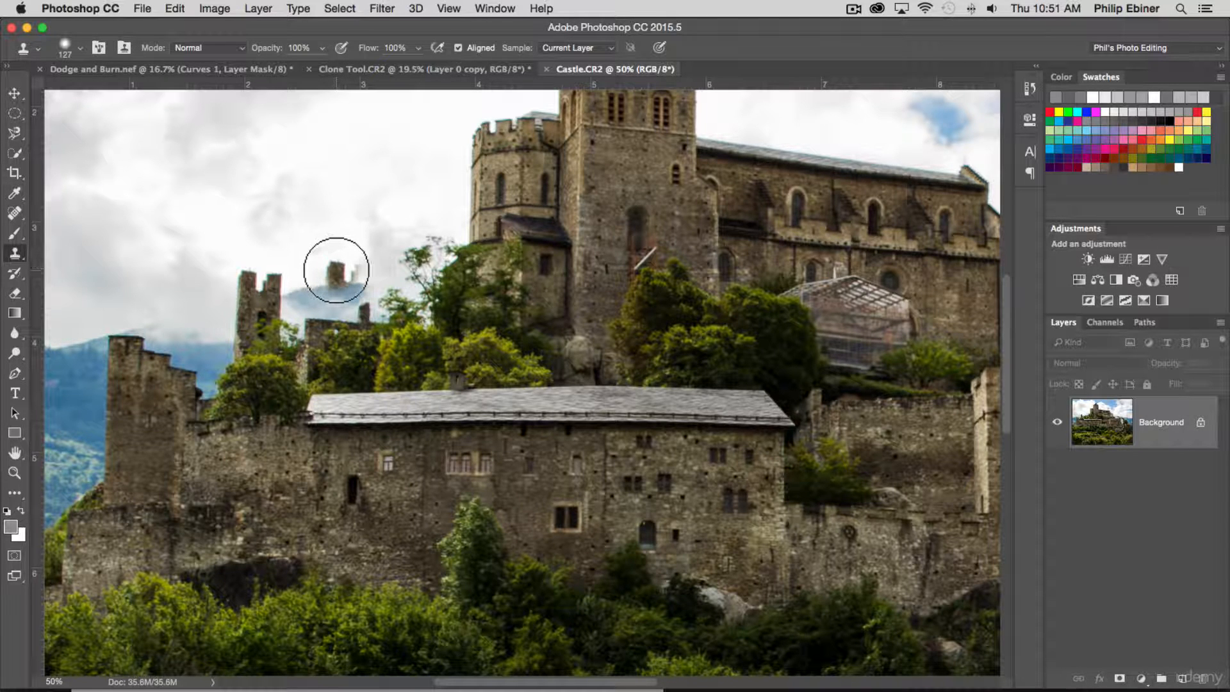
mouse_move(336, 266)
left_mouse_down()
mouse_move(338, 306)
mouse_move(478, 273)
mouse_move(358, 329)
mouse_move(338, 317)
mouse_move(354, 311)
mouse_move(359, 278)
left_mouse_up()
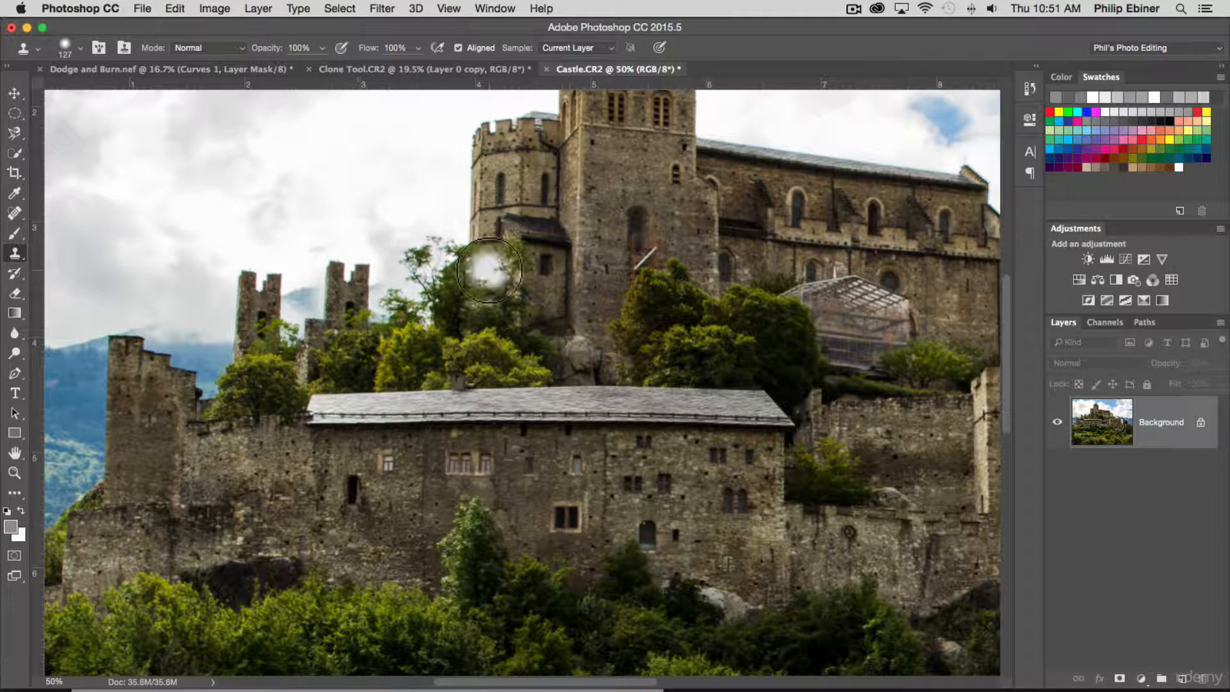
- Sample the original ruined tower again and clone a second copy behind the white house's roof peak
key("z")
left_click(488, 273, "alt")
left_click(688, 274, "alt")
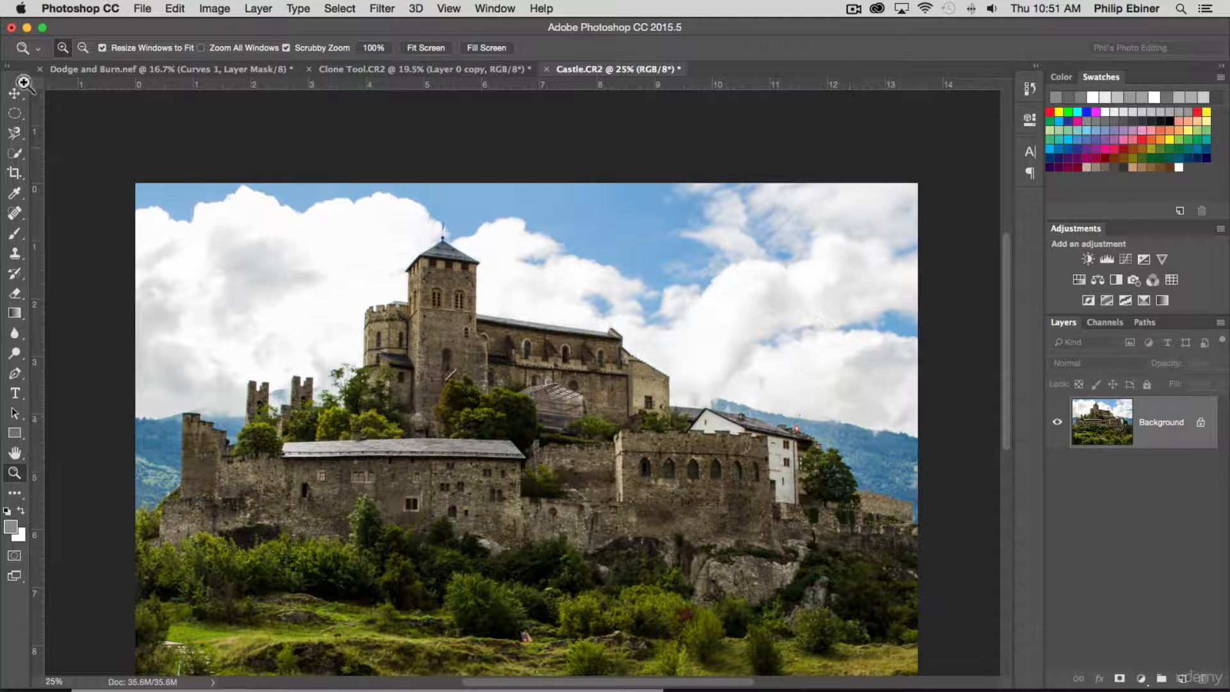
left_click(16, 253)
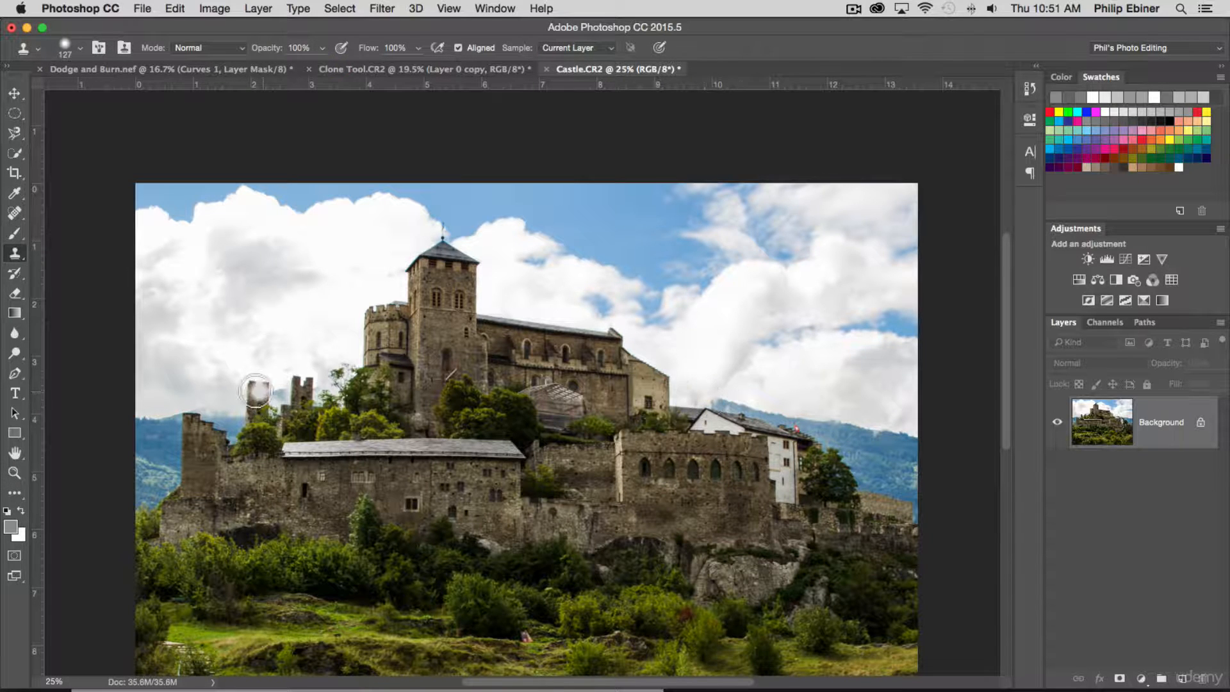
left_click(253, 387, "alt")
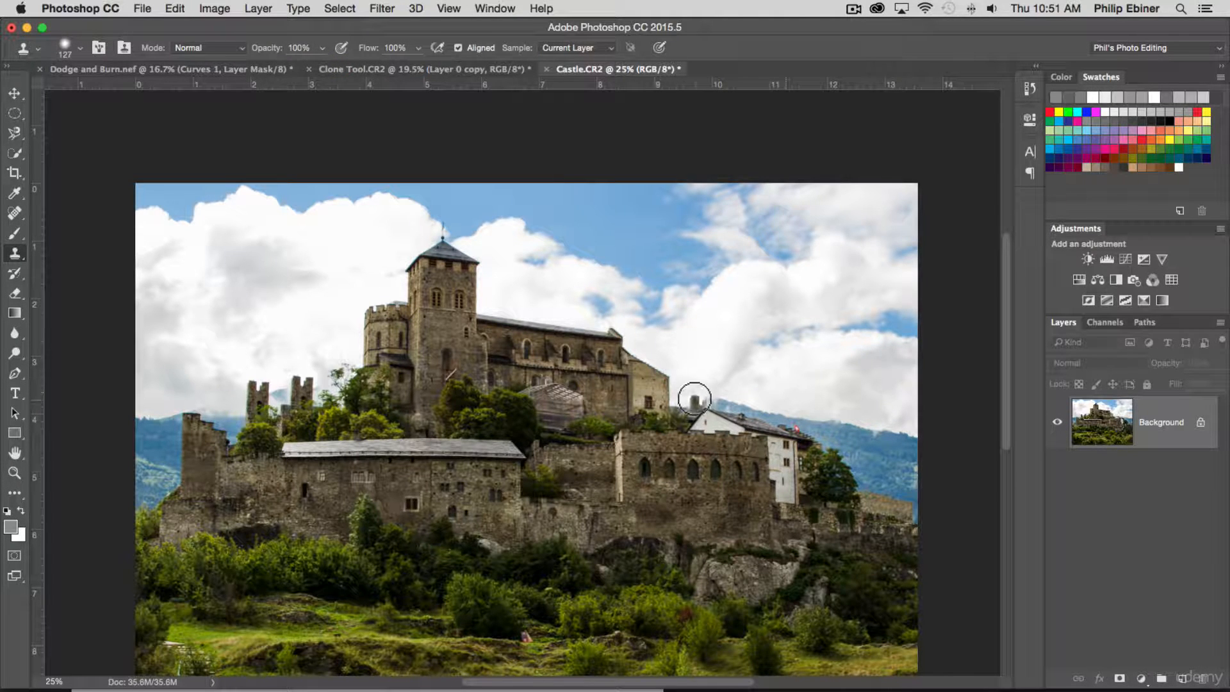
left_click_drag(693, 390, 712, 404)
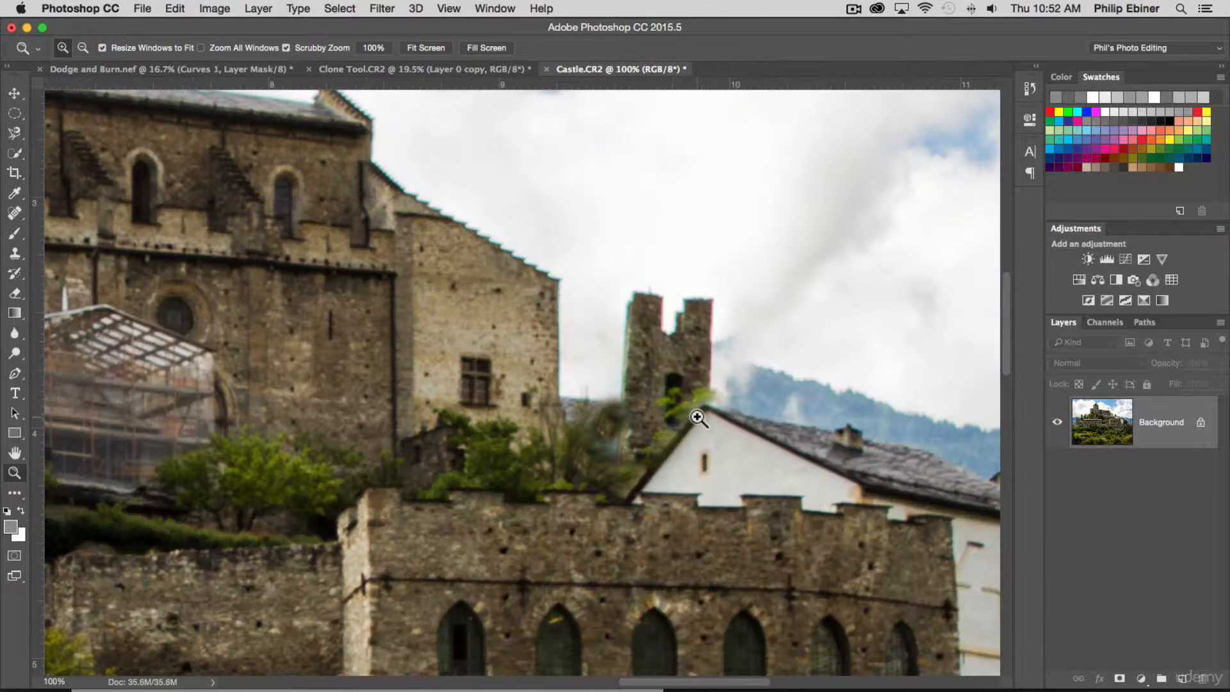
- Sample the nearby bushes and clone them over the smudged area at the base of the tower copy beside the white house
left_click(670, 416)
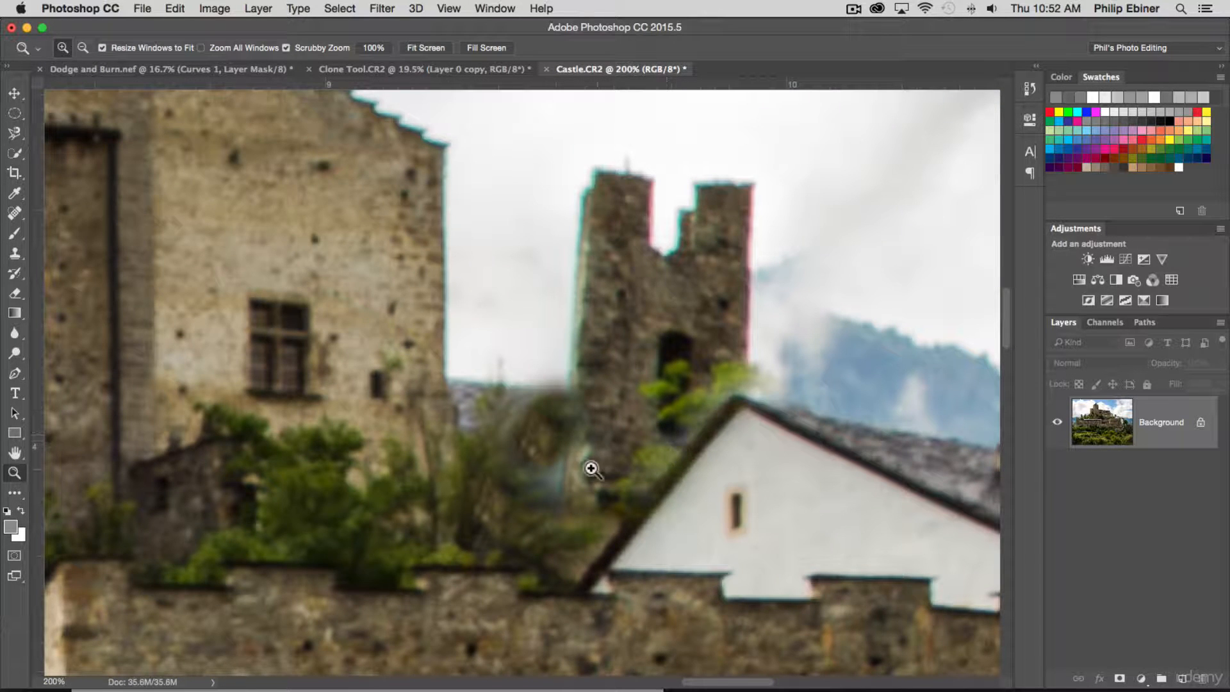
left_click(15, 257)
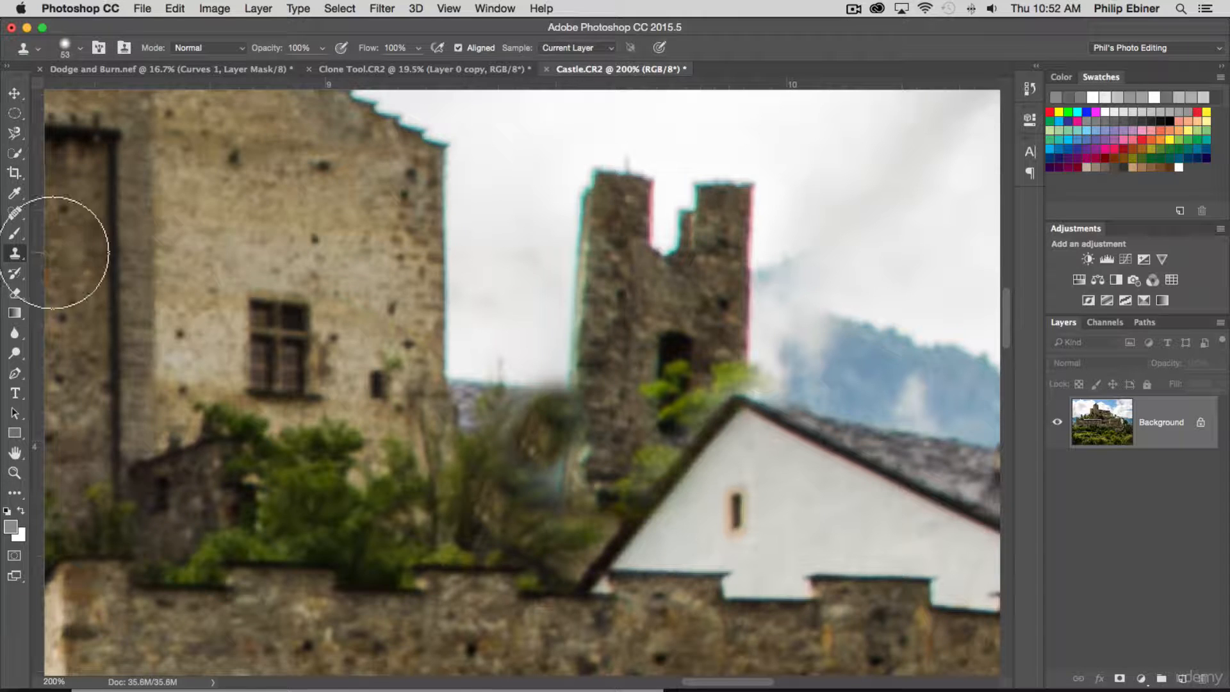
left_click(17, 258)
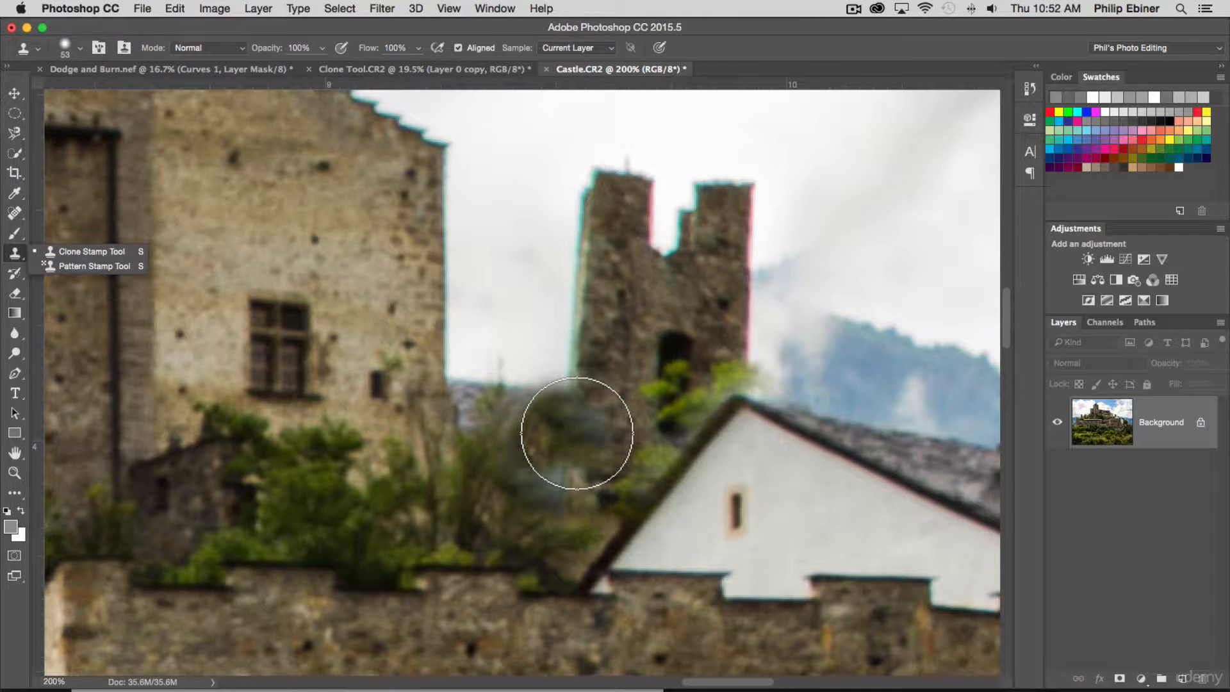
left_click(485, 437, "alt")
left_click_drag(522, 442, 555, 475)
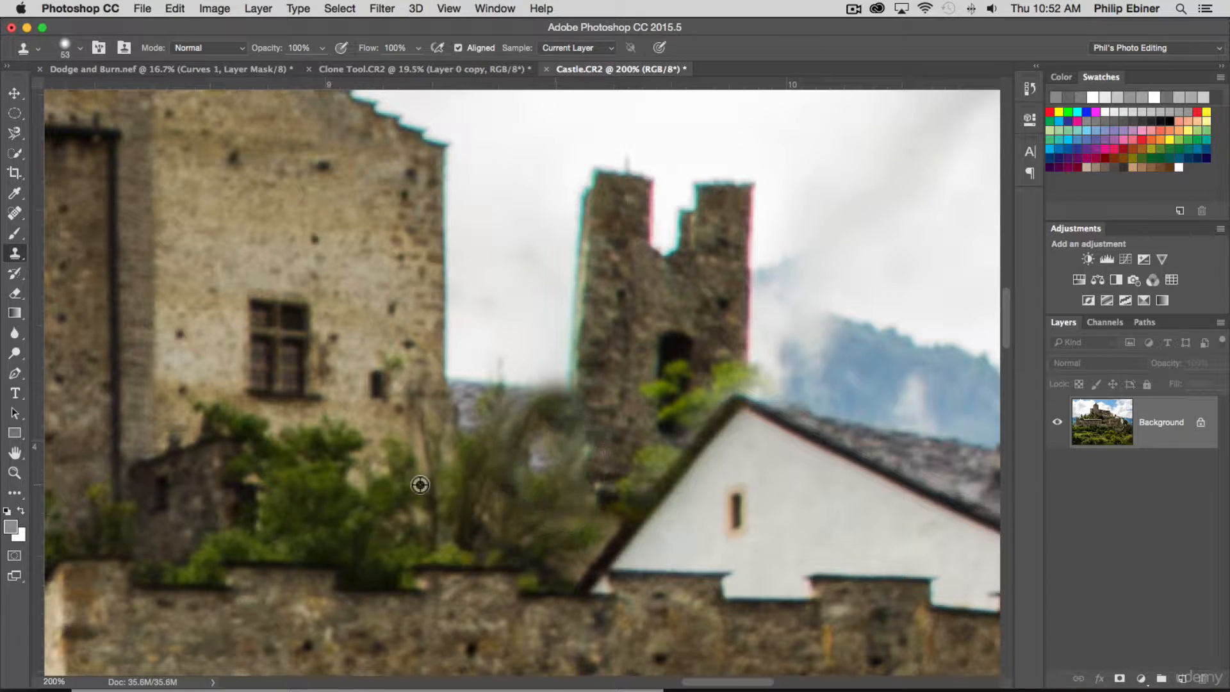
left_click(464, 496, "alt")
left_click(544, 462)
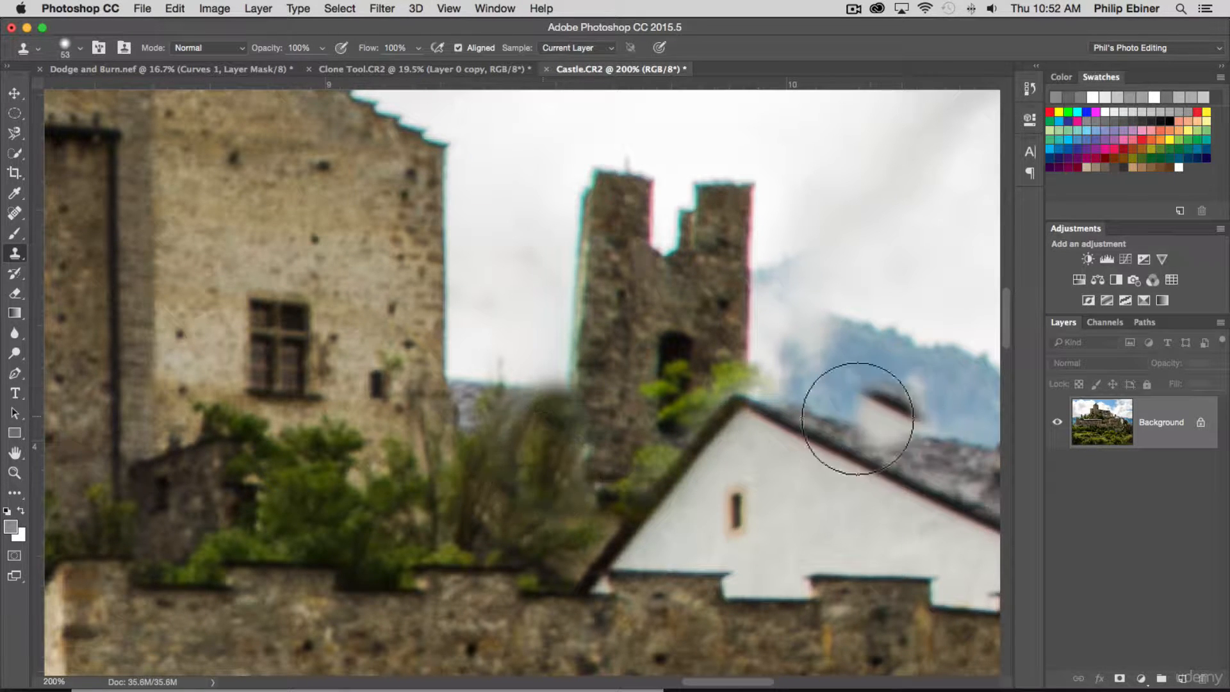
- Undo the stray clone stroke on the white house's roof and reduce the Clone Stamp brush to 24 px
left_click(887, 438)
key("super+z")
left_click_drag(949, 452, 926, 446)
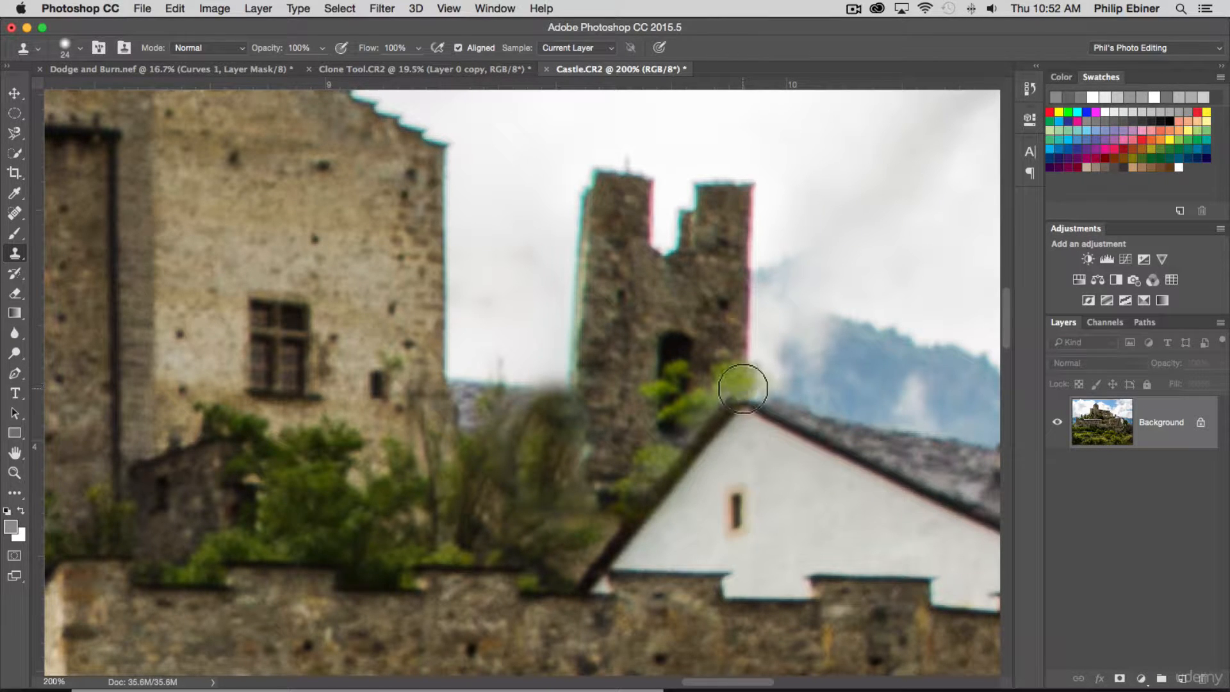
- Compare the whole castle photo between its Open history state and the last Clone Stamp state, ending on the retouched version
key("z")
left_click(723, 294, "alt")
left_click(722, 288, "alt")
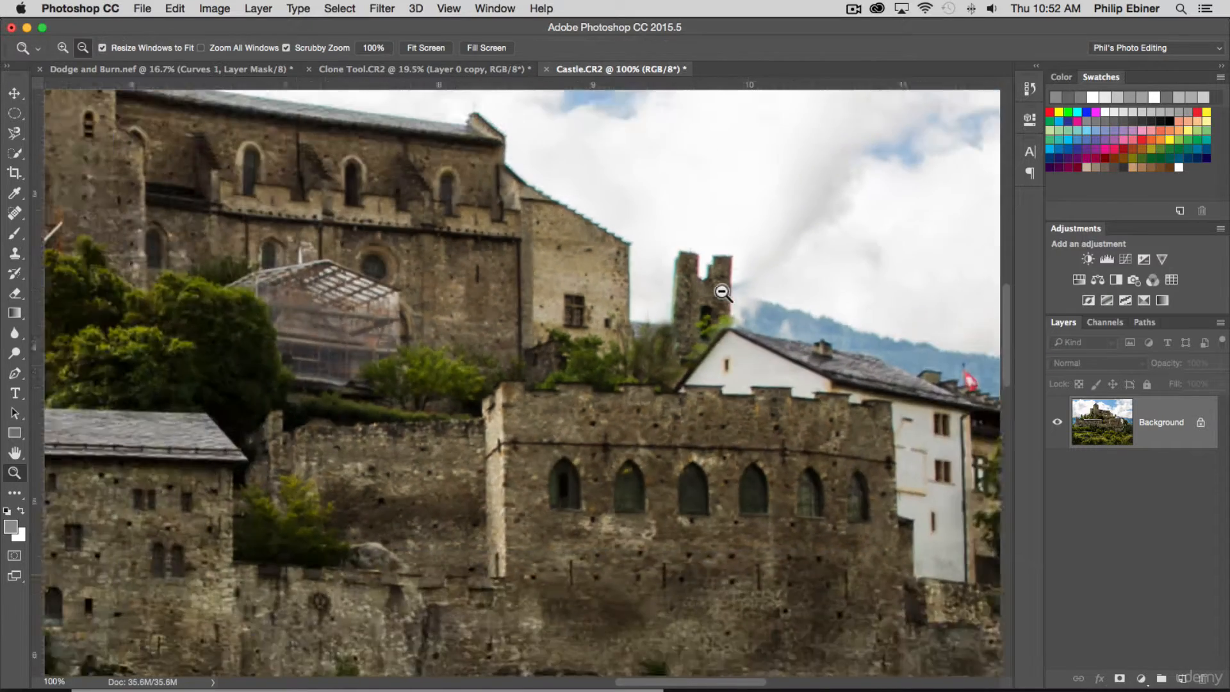
left_click(719, 283, "alt")
left_click(659, 352, "alt")
left_click(625, 346, "alt")
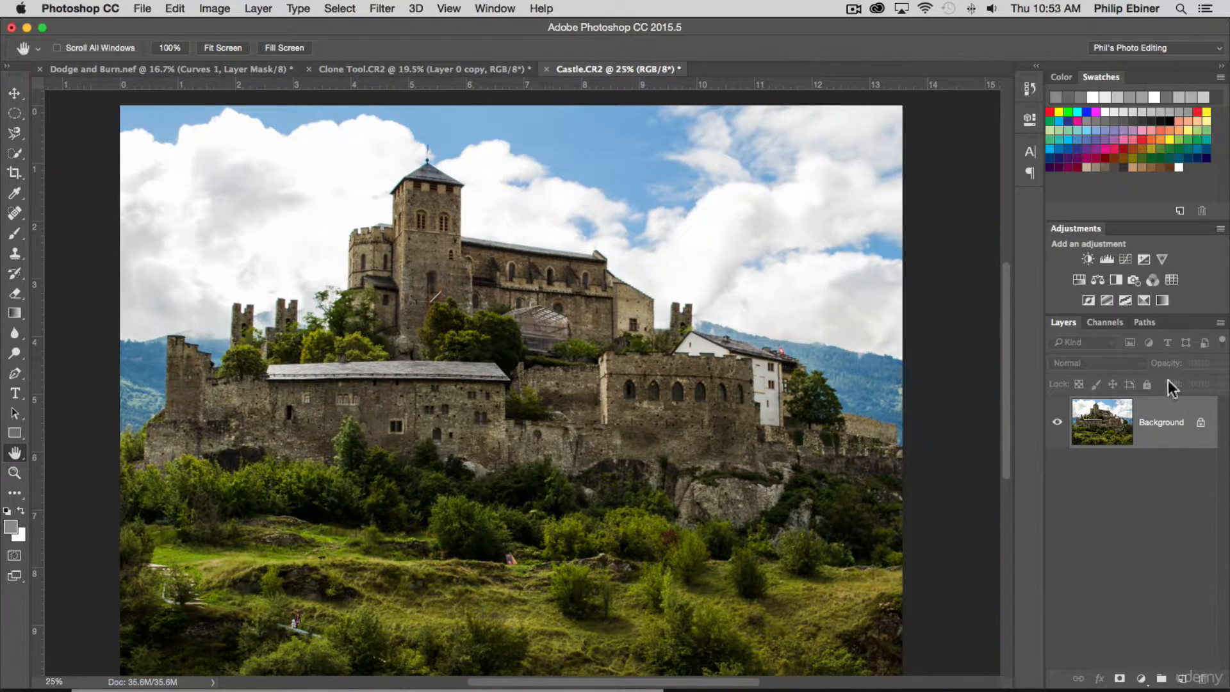
left_click(1030, 88)
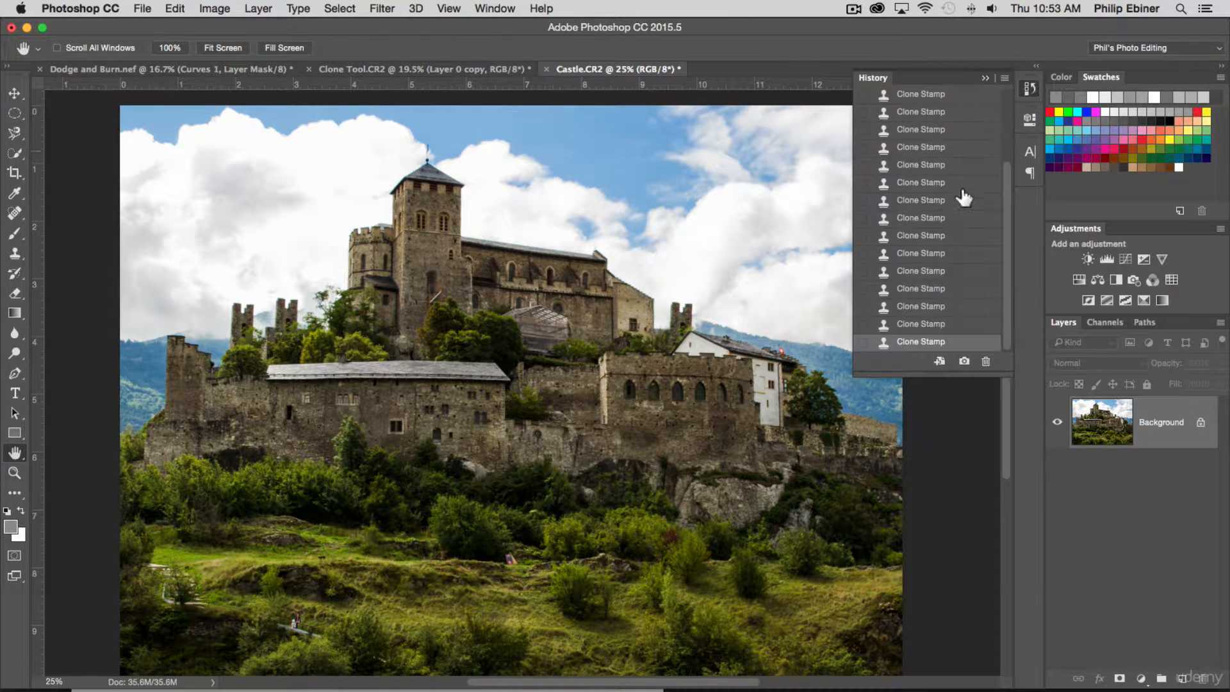
left_click(916, 122)
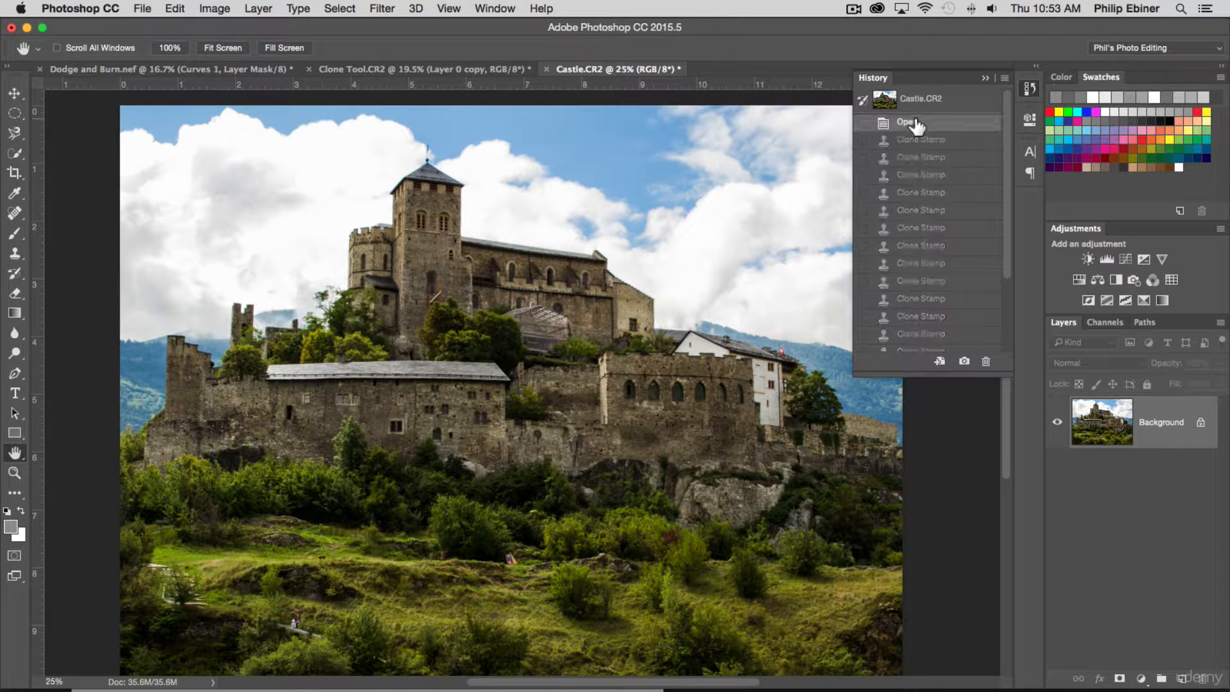
scroll(943, 308, "down", 5)
left_click(930, 344)
scroll(953, 157, "up", 5)
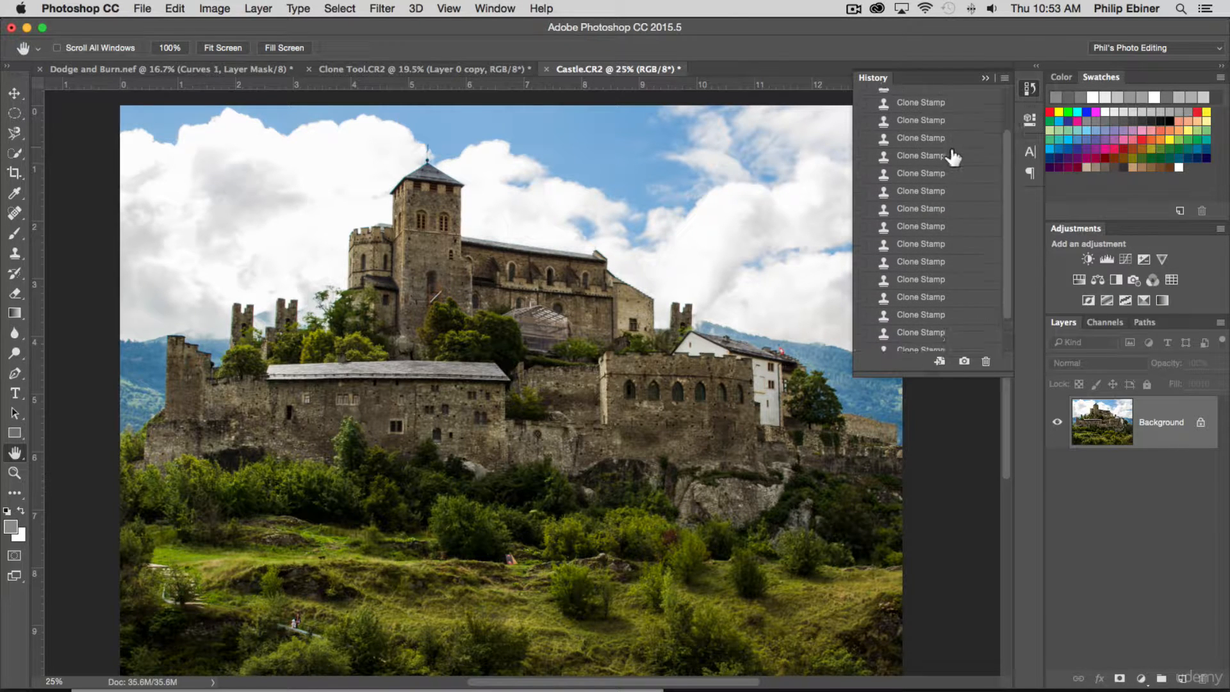
left_click(930, 123)
scroll(934, 288, "down", 5)
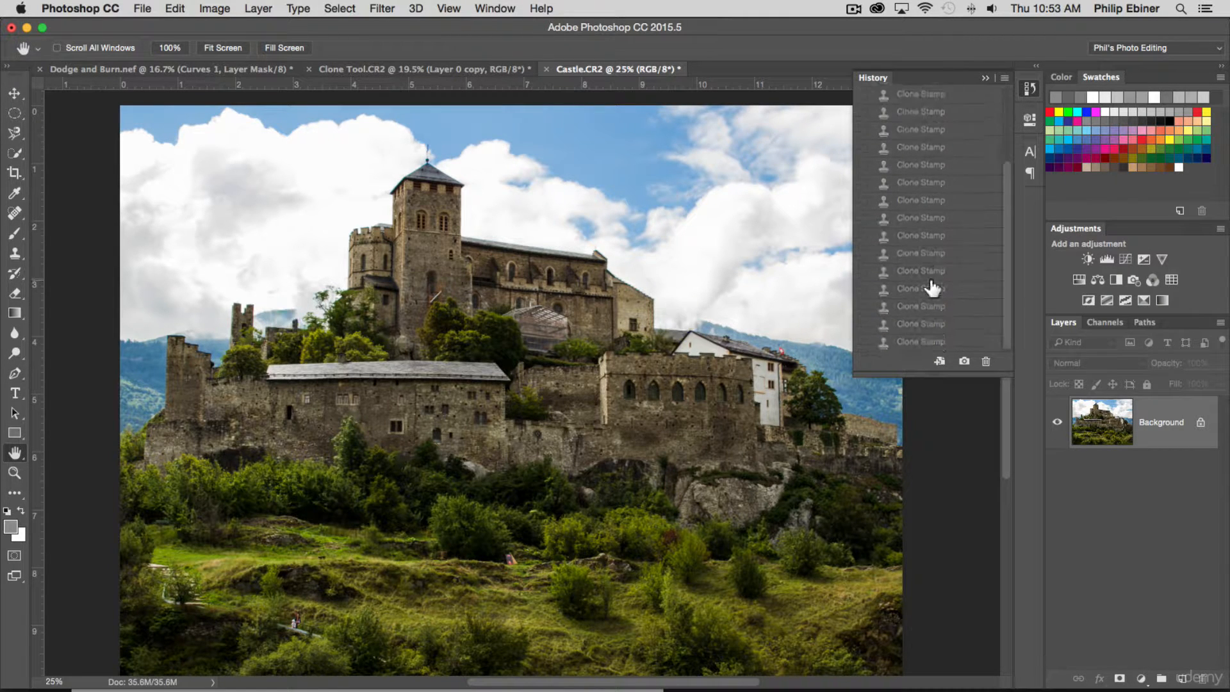
left_click(922, 342)
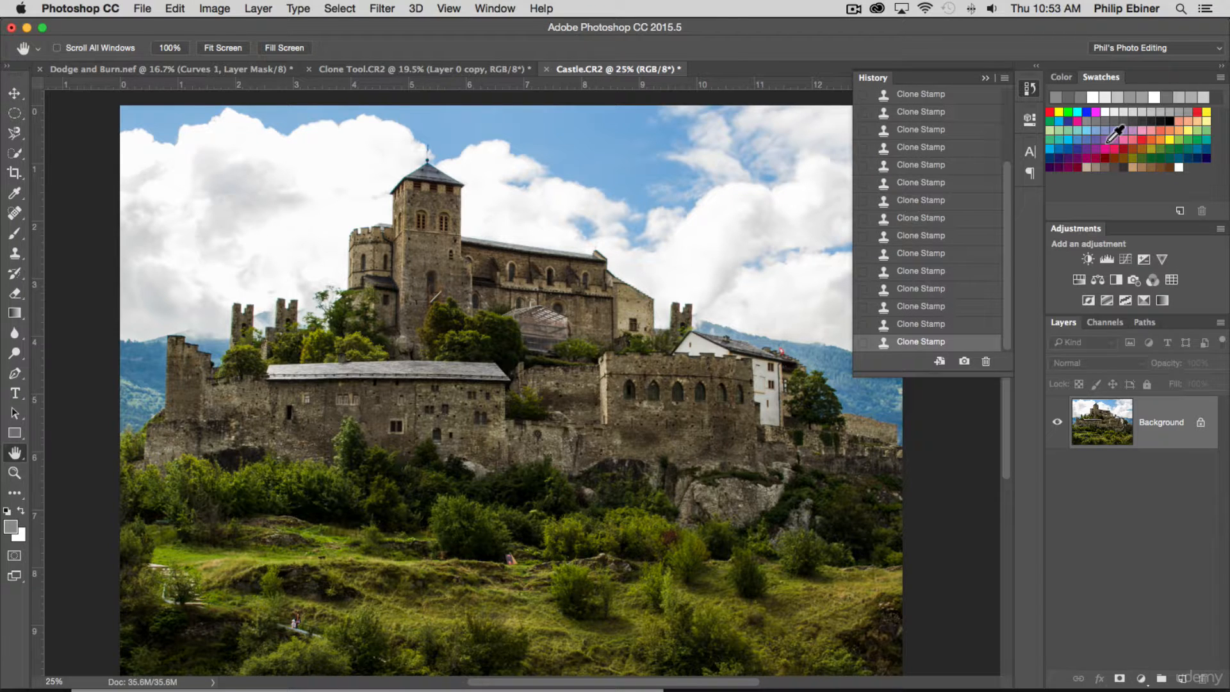